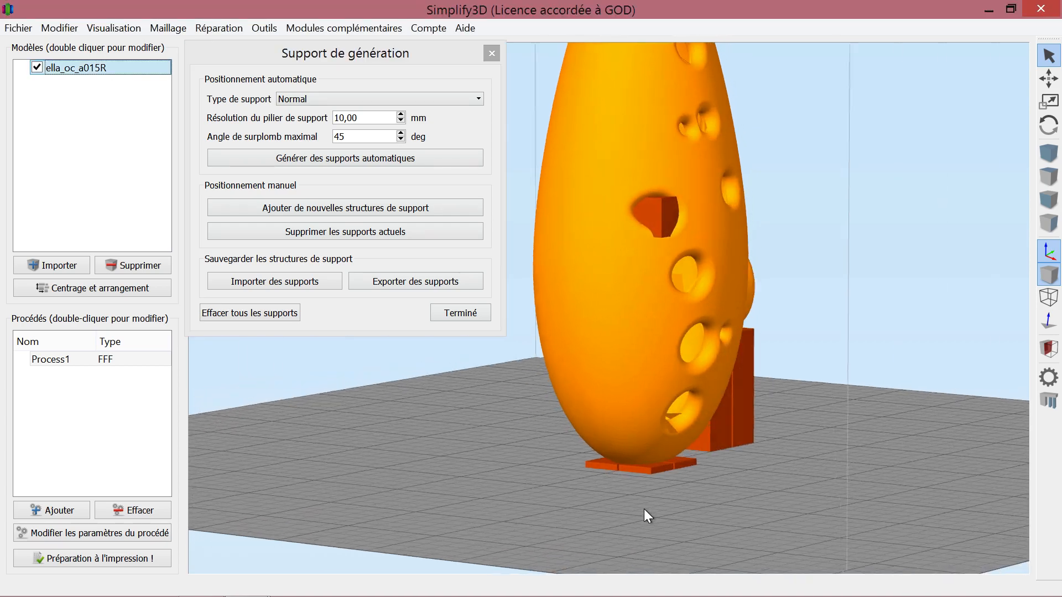
Manually remove the support in the model's side hole and the outer support pillar under the protruding mouthpiece
drag(708, 467, 593, 481)
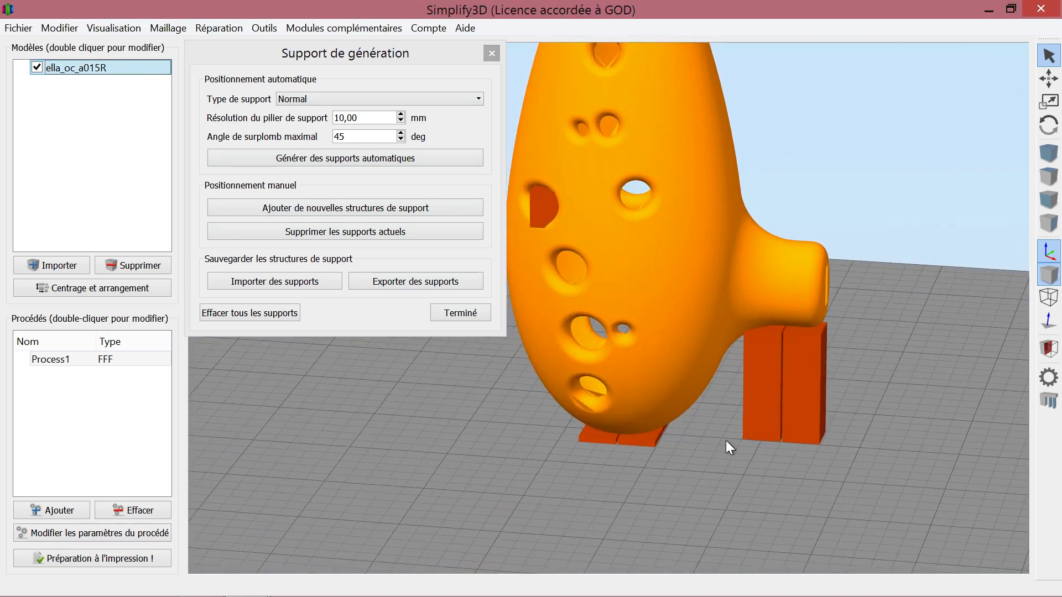
drag(847, 388, 596, 466)
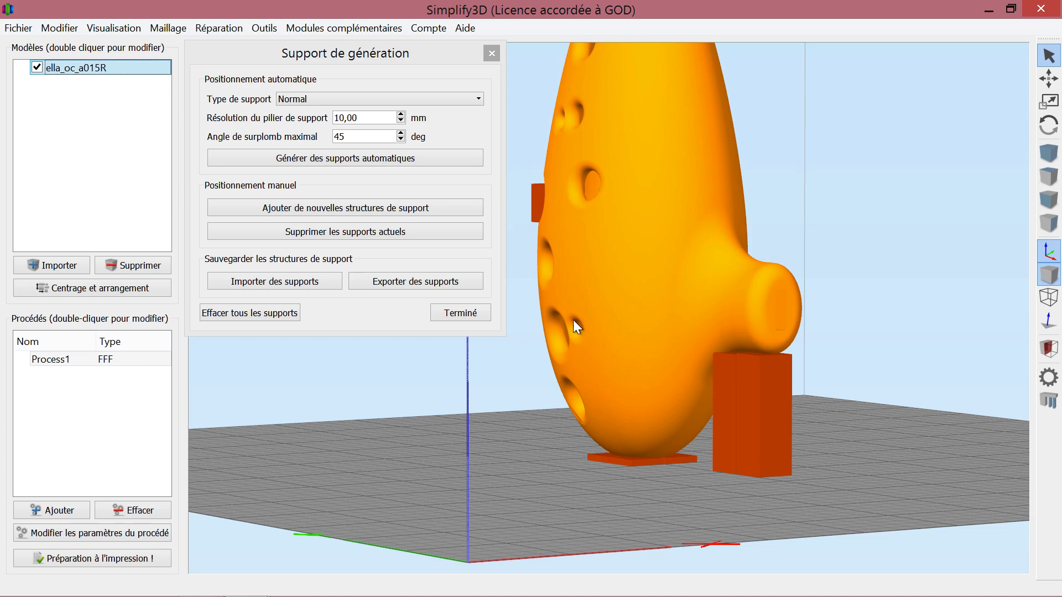
drag(668, 465, 528, 538)
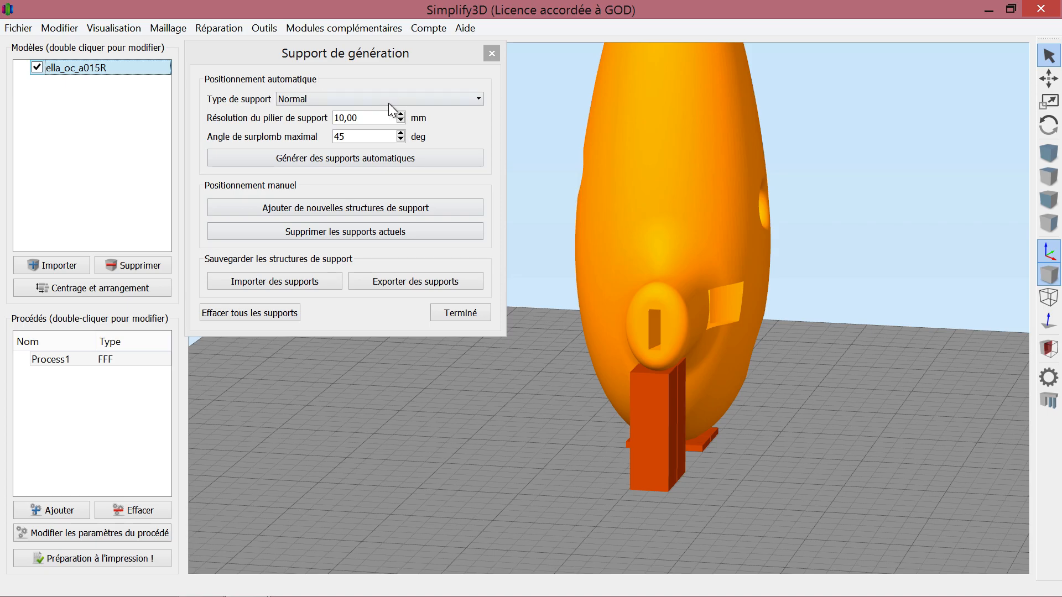
drag(625, 392, 481, 143)
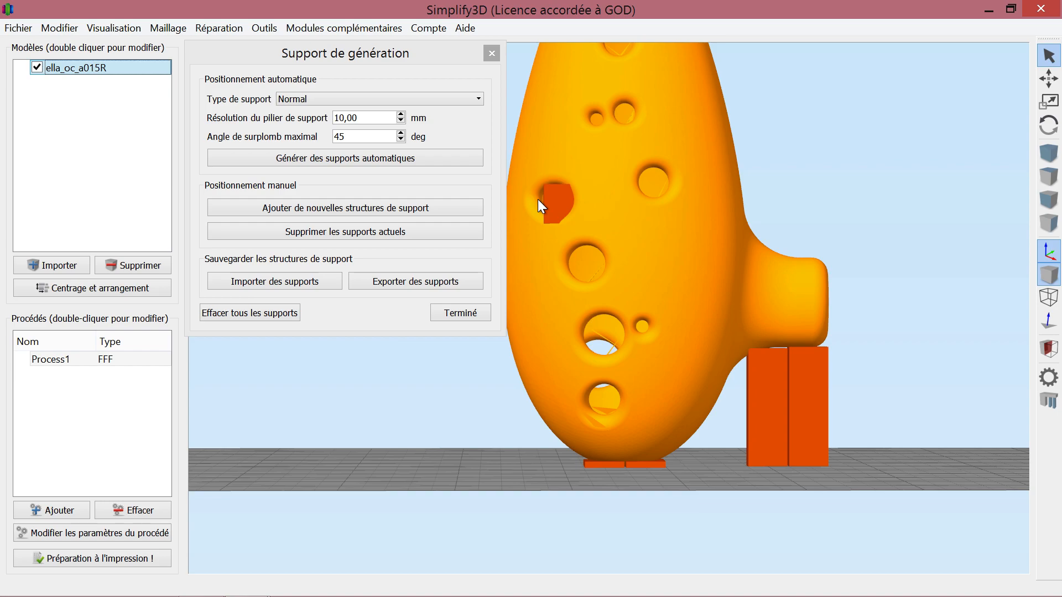
click(326, 234)
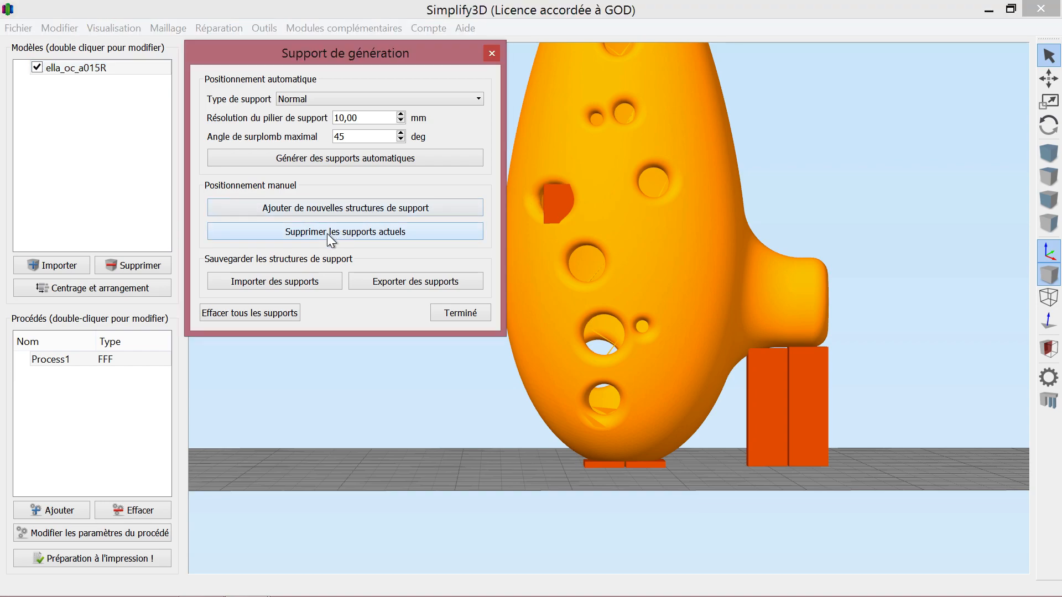
click(555, 196)
Remove the remaining support pillar under the mouthpiece, leaving only the pads beneath the model's base
drag(562, 386, 475, 458)
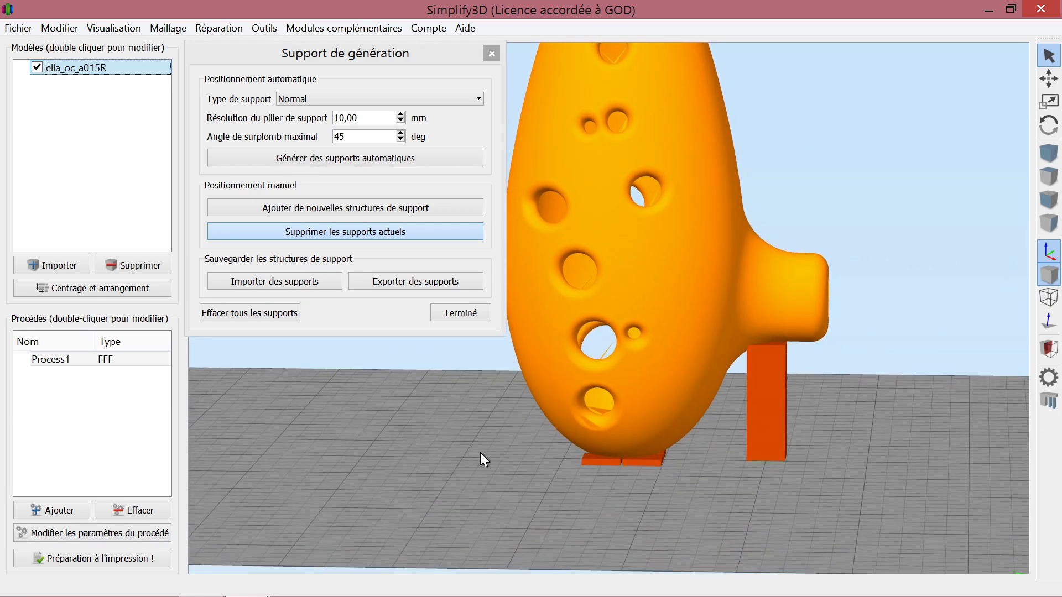
drag(624, 463, 616, 432)
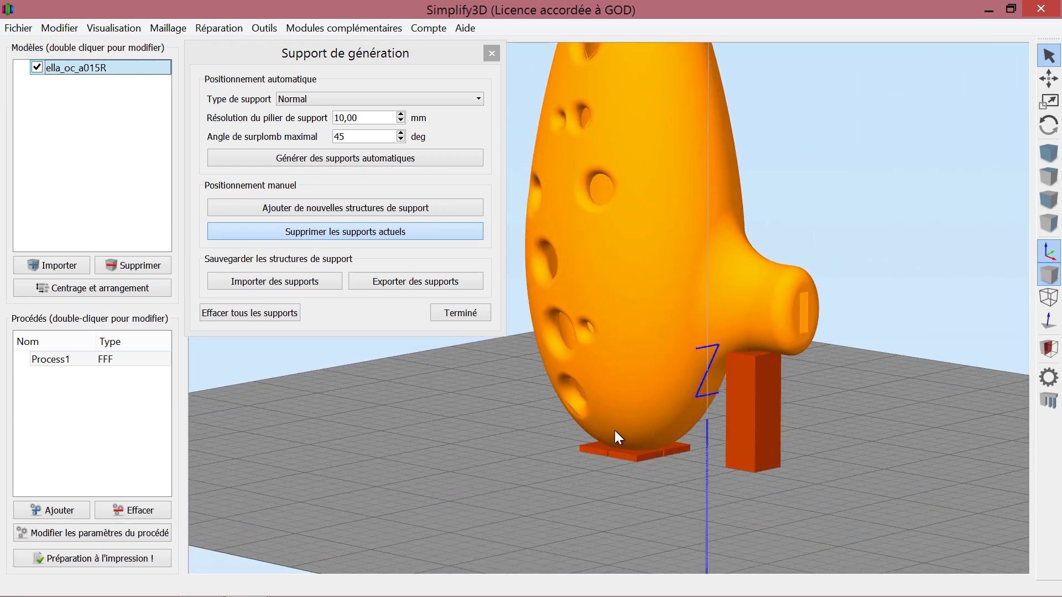
drag(660, 491, 635, 461)
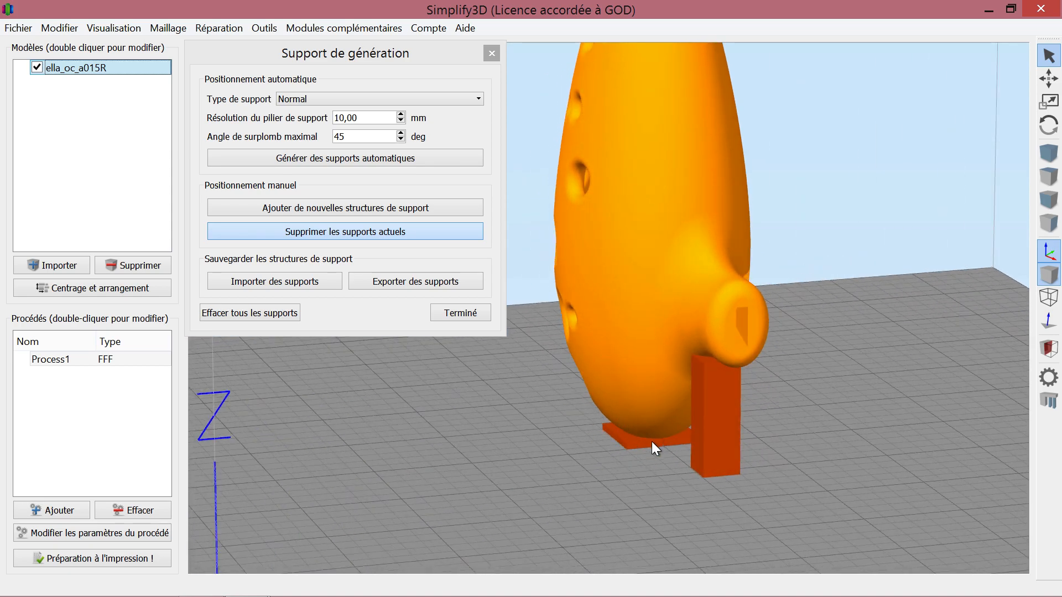
drag(512, 515, 859, 469)
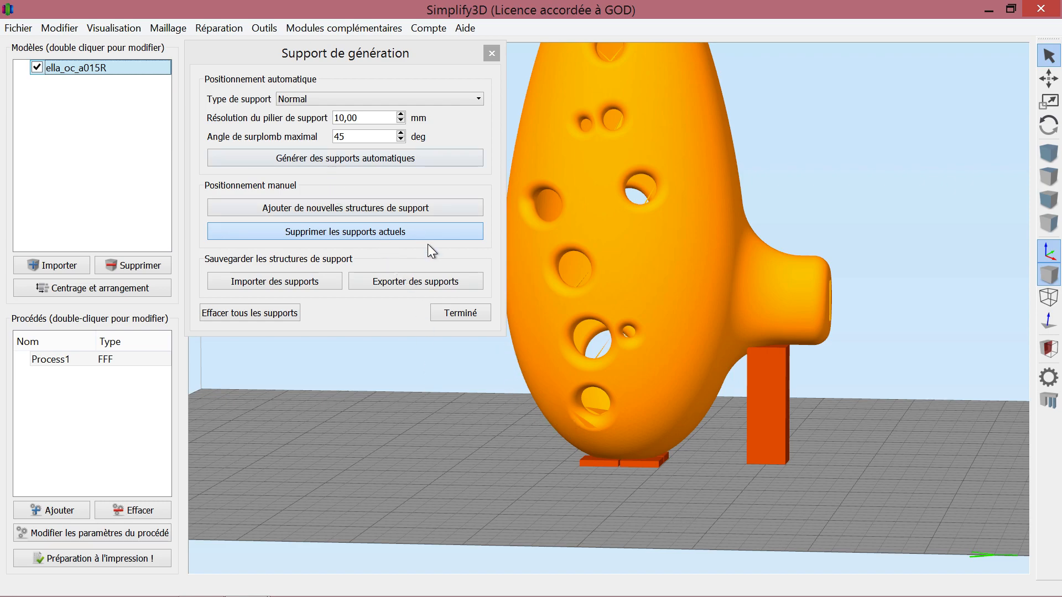
drag(722, 525, 523, 479)
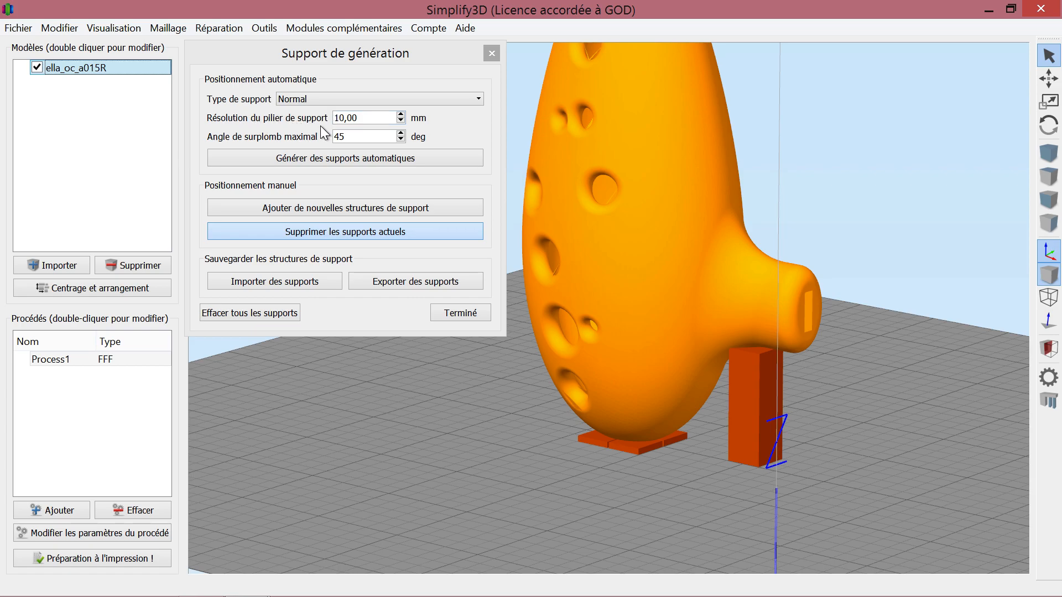
drag(360, 118, 332, 118)
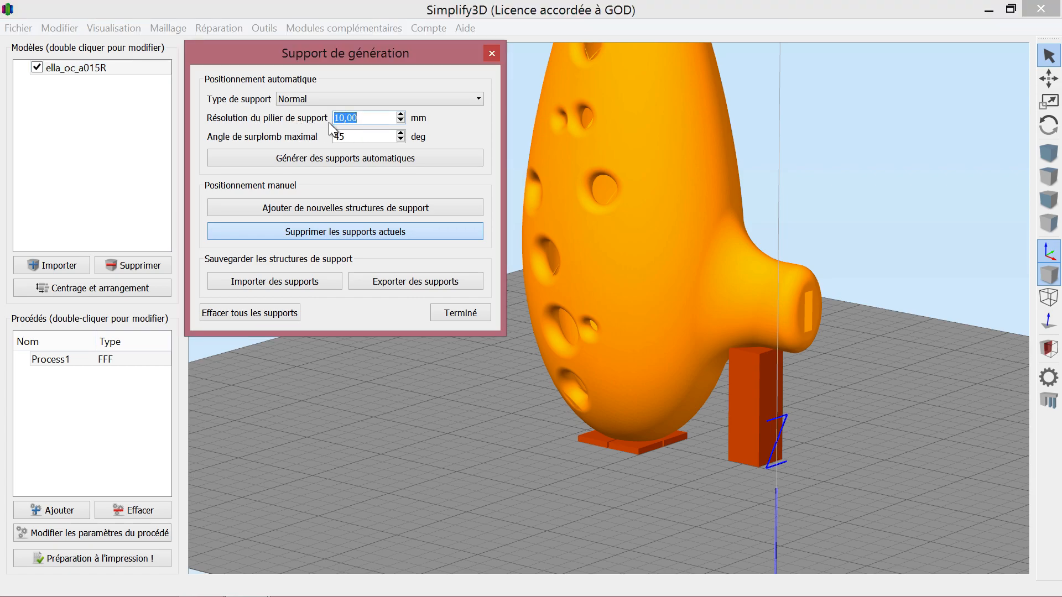
drag(881, 496, 555, 409)
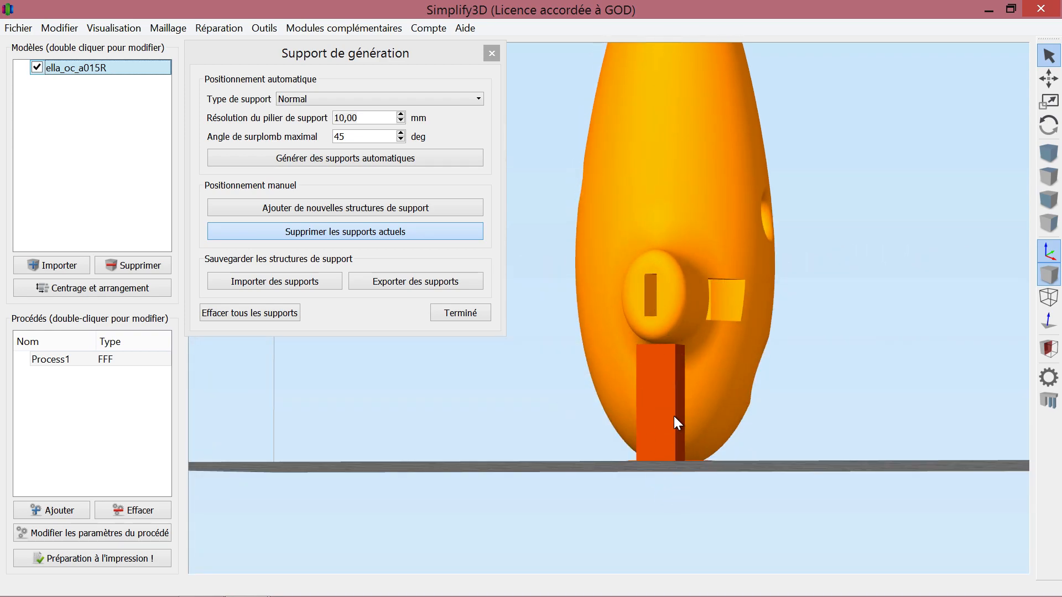
drag(668, 476, 633, 420)
drag(614, 487, 677, 487)
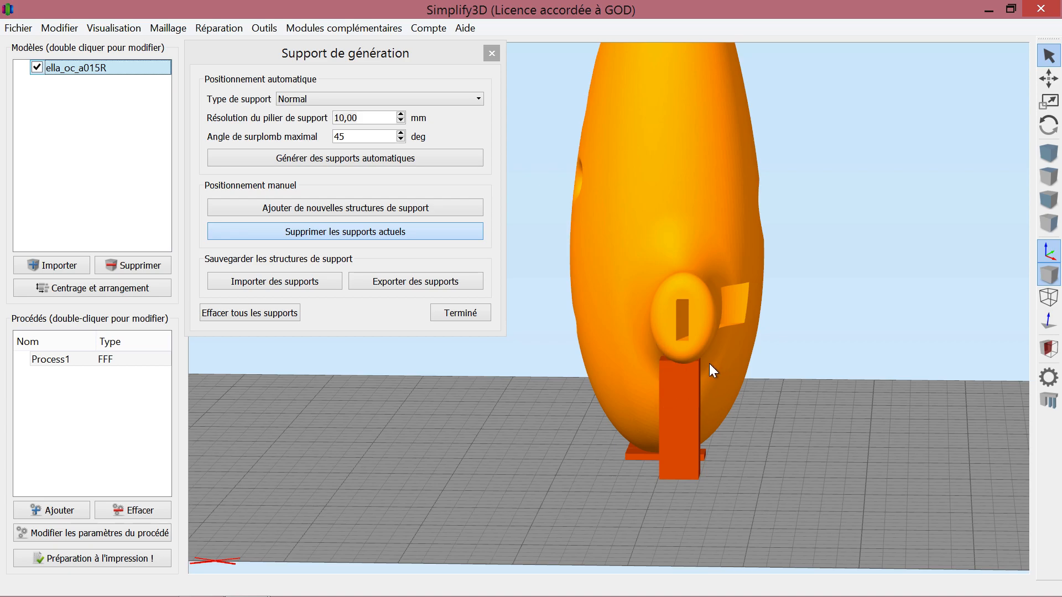
click(664, 450)
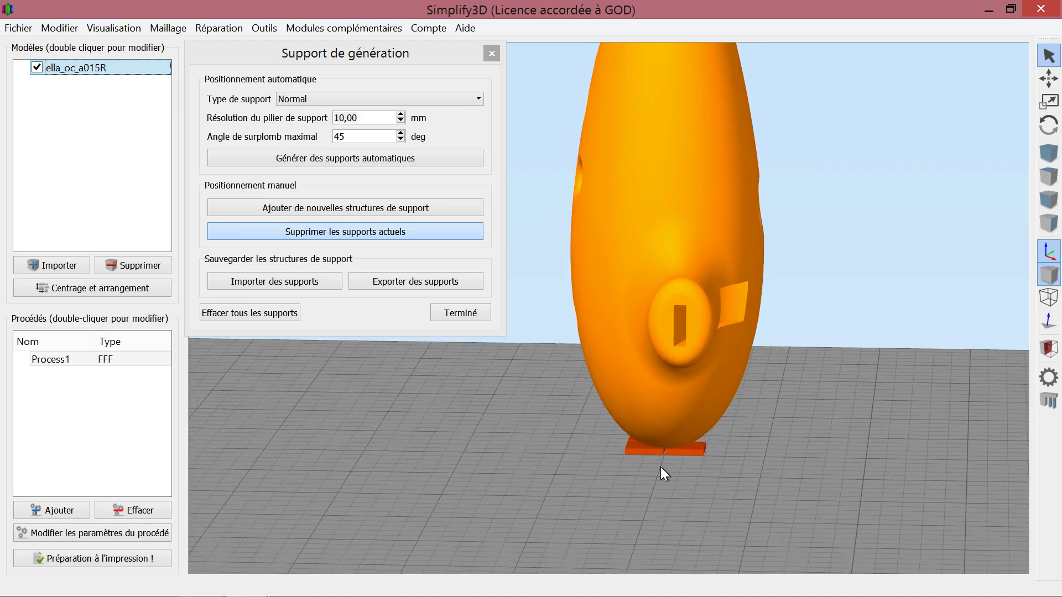
drag(661, 467, 644, 497)
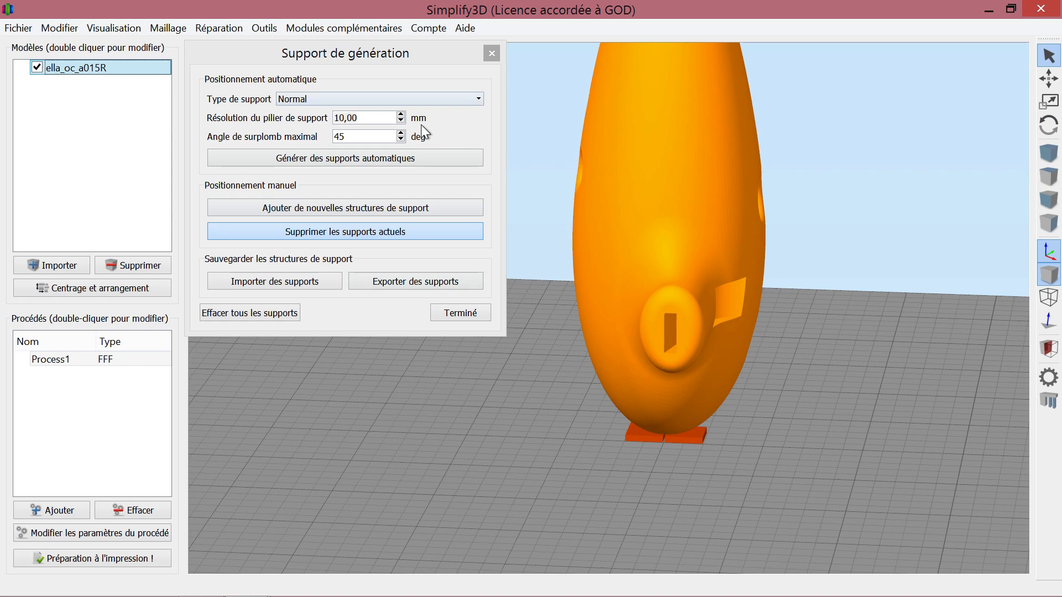
Set the support pillar resolution to 2 mm, generate automatic supports and inspect them around the holes and mouthpiece
drag(362, 118, 332, 118)
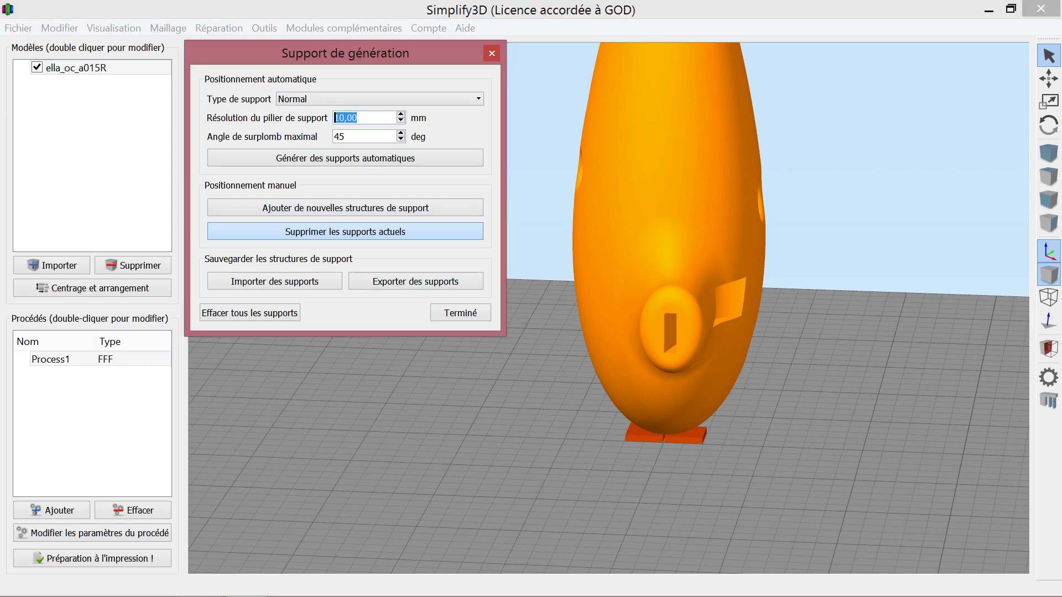
text(2)
click(298, 155)
drag(533, 420, 585, 412)
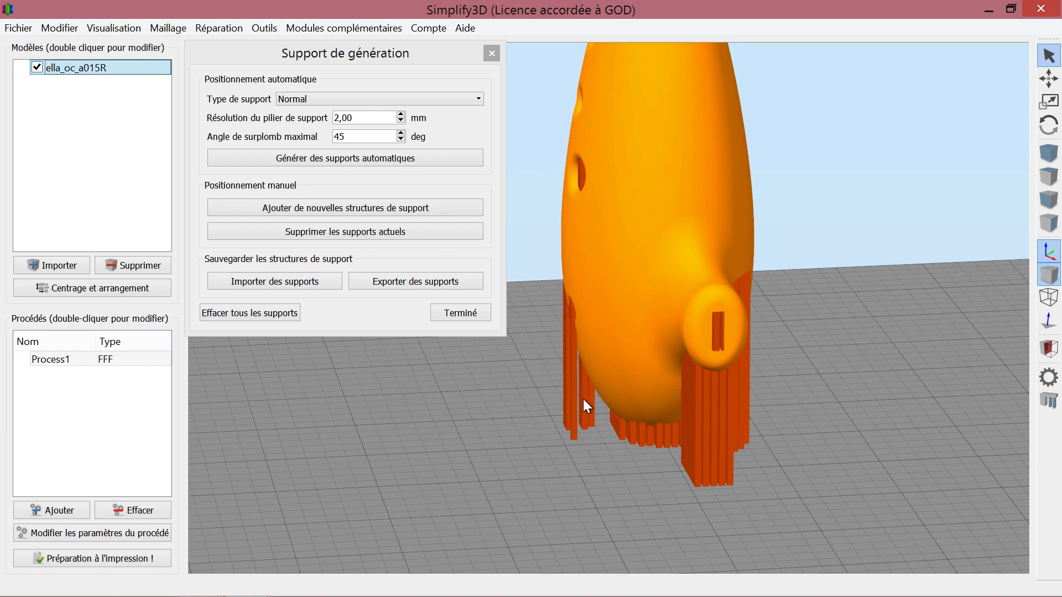
drag(533, 513, 693, 422)
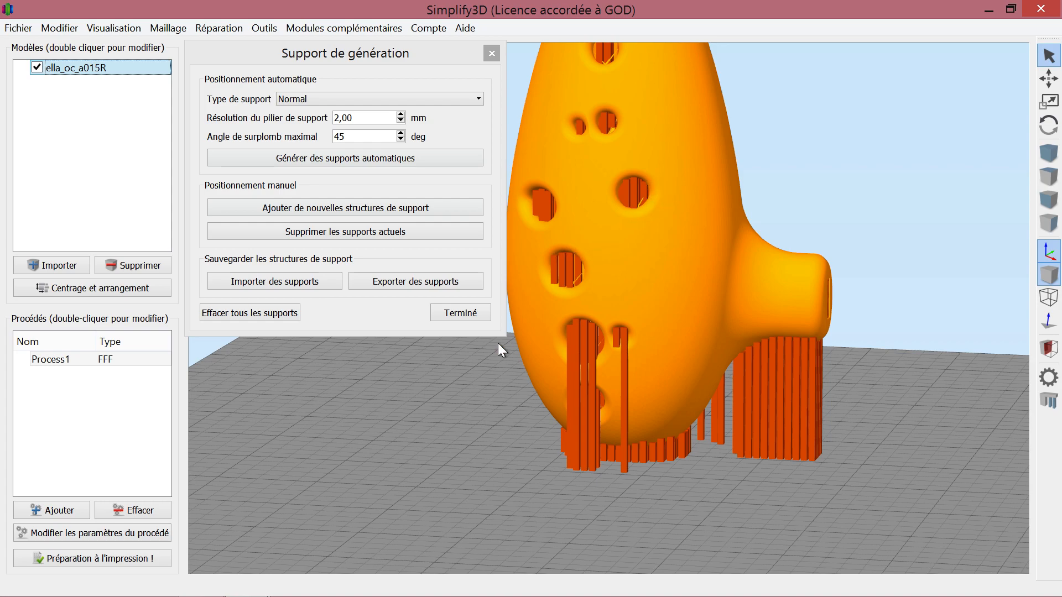
drag(726, 368, 621, 422)
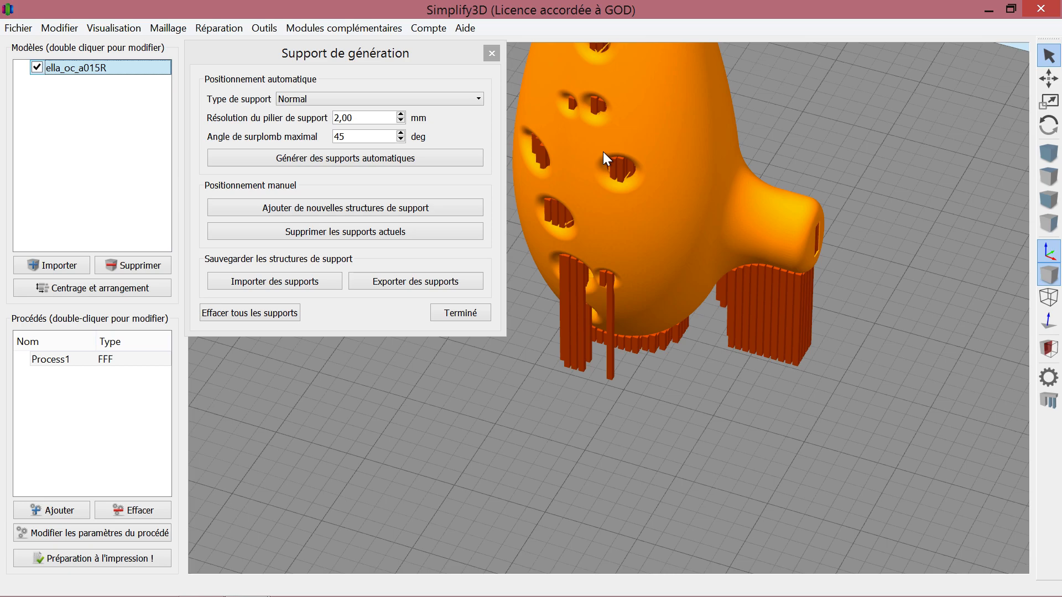
drag(592, 247, 719, 211)
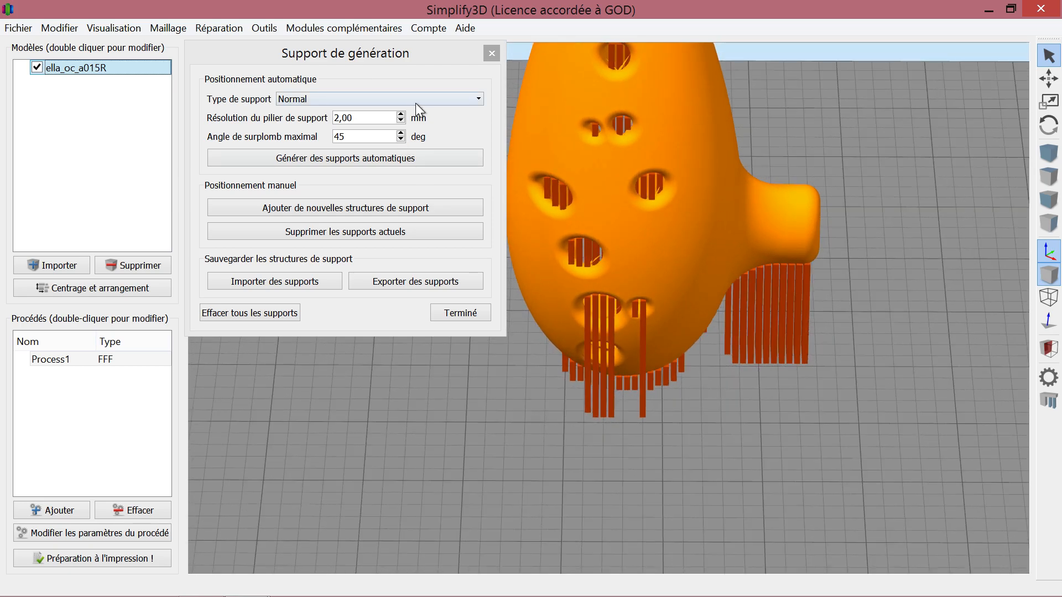
Change the support type to "Uniquement depuis la plateforme de contruction" and regenerate the automatic supports
click(479, 98)
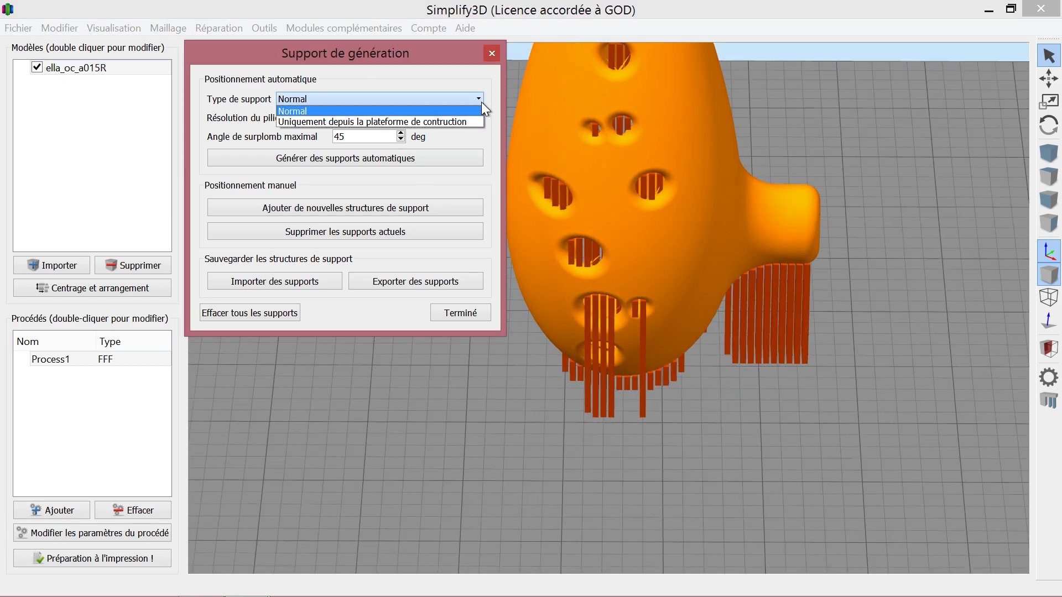
click(326, 120)
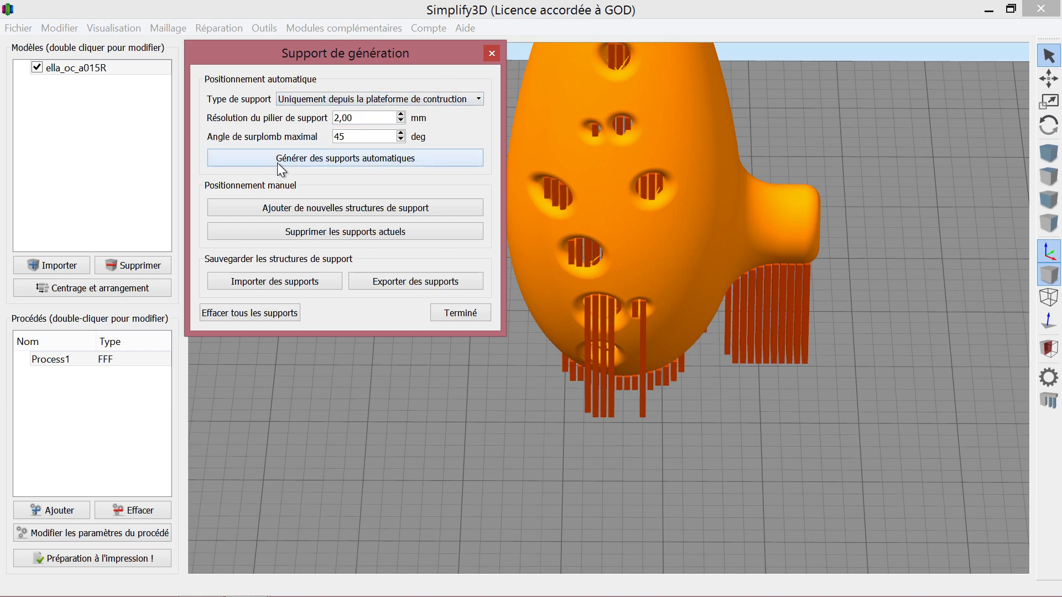
click(296, 156)
drag(817, 478, 380, 263)
drag(676, 467, 723, 592)
drag(765, 516, 772, 544)
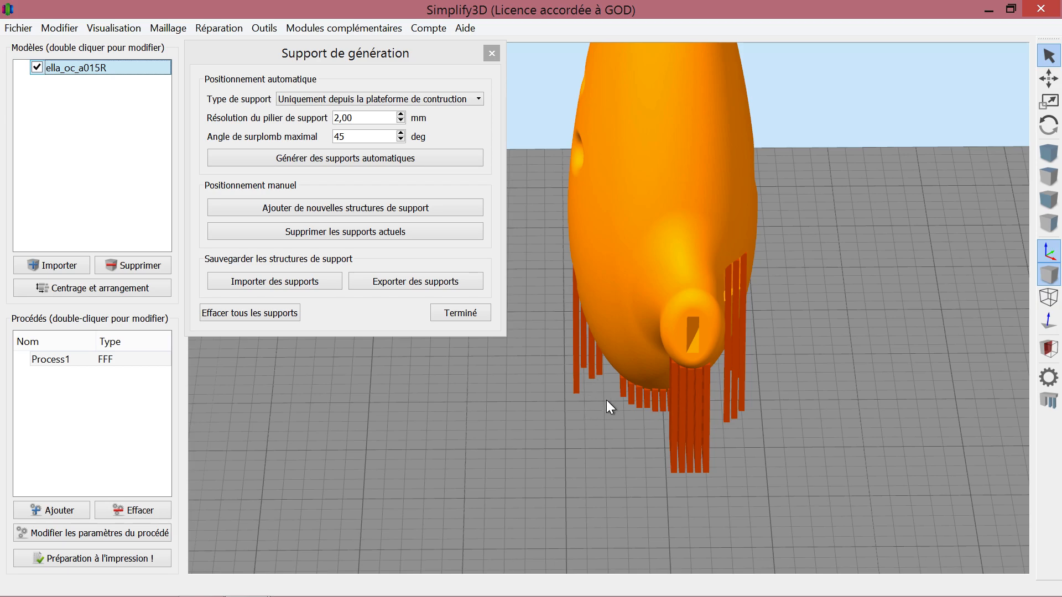
drag(717, 498, 674, 351)
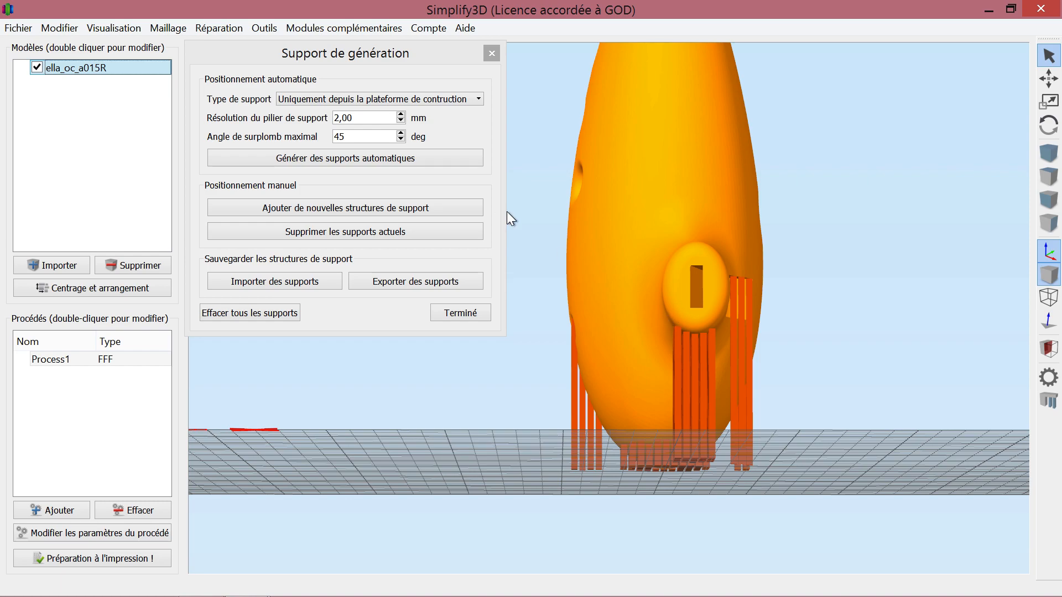
Set the support pillar resolution to 1 mm, regenerate the automatic supports and finish support generation
click(401, 121)
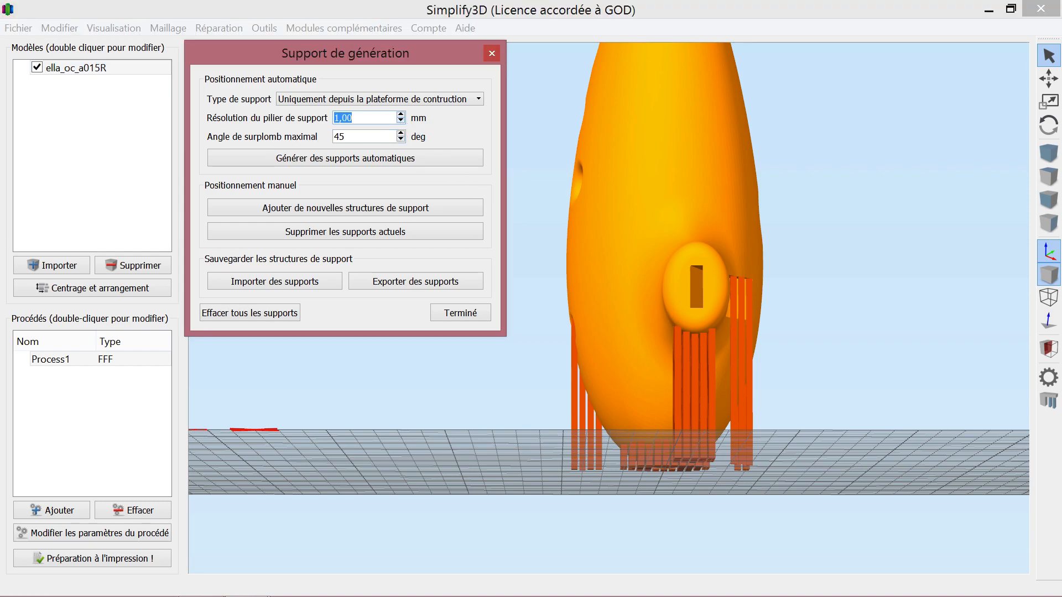
click(311, 160)
drag(737, 421, 732, 477)
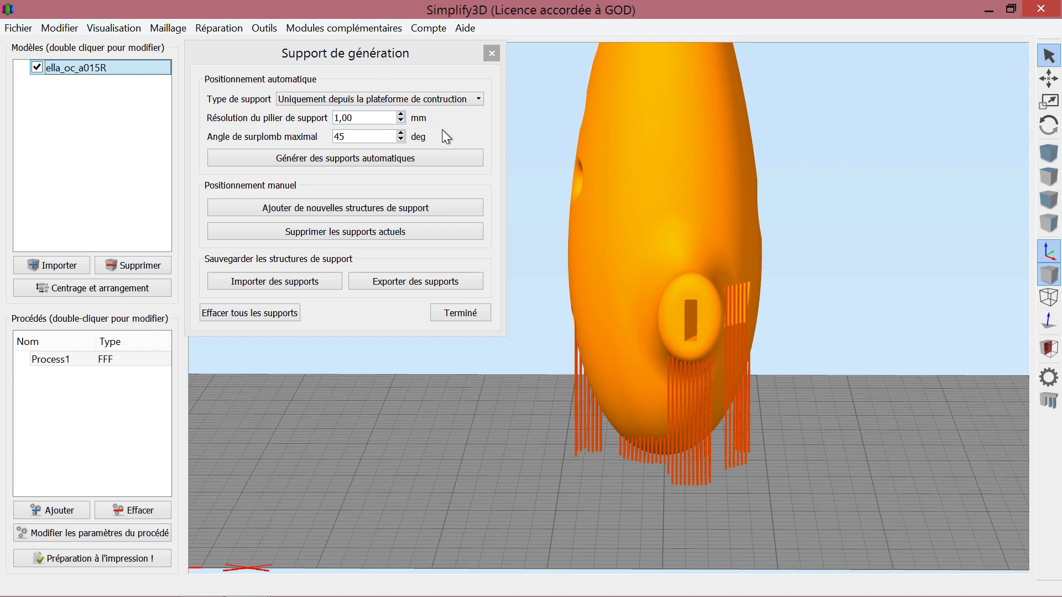
drag(498, 398, 523, 489)
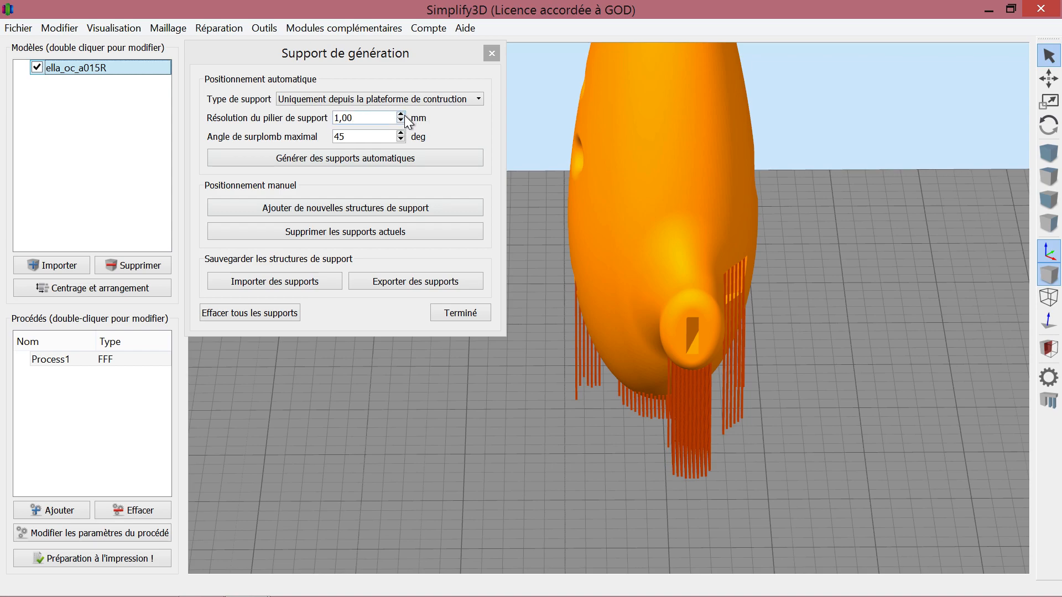
click(461, 313)
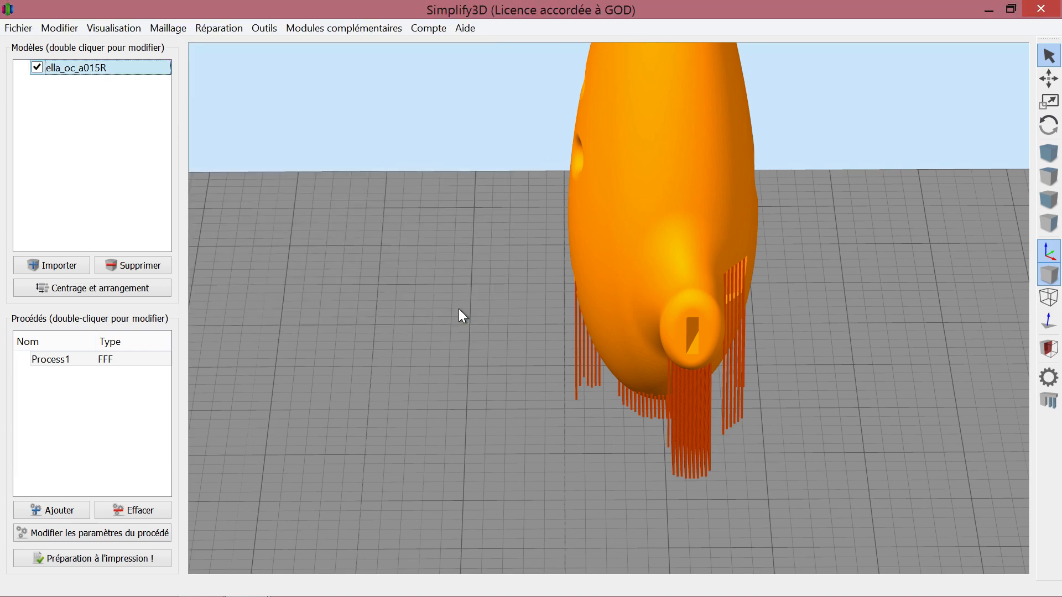
Prepare the model for printing and examine the supports around the mouthpiece in the toolpath preview
click(97, 559)
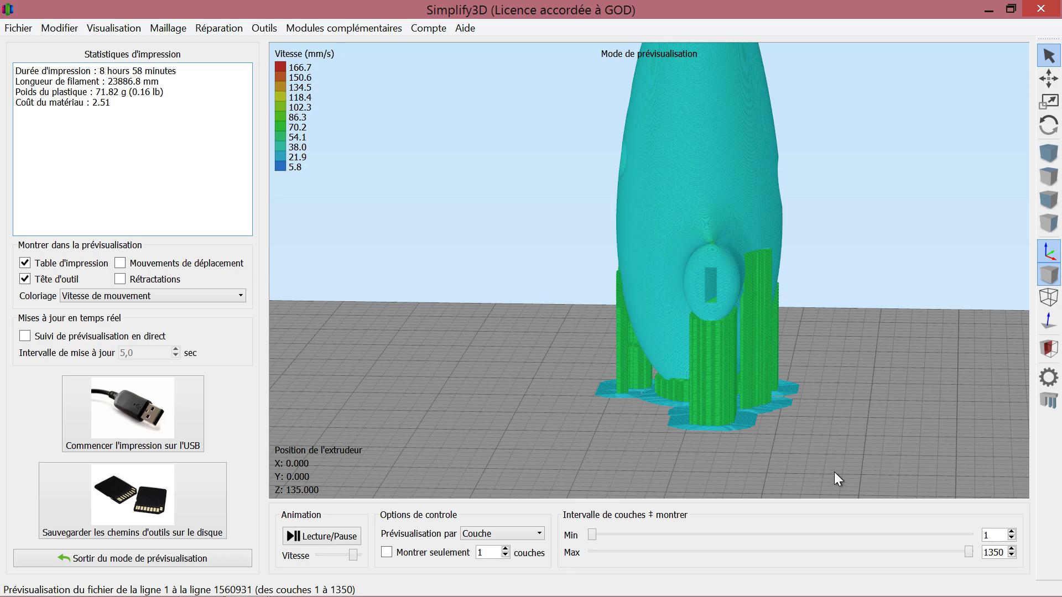
scroll(730, 439, up, 6)
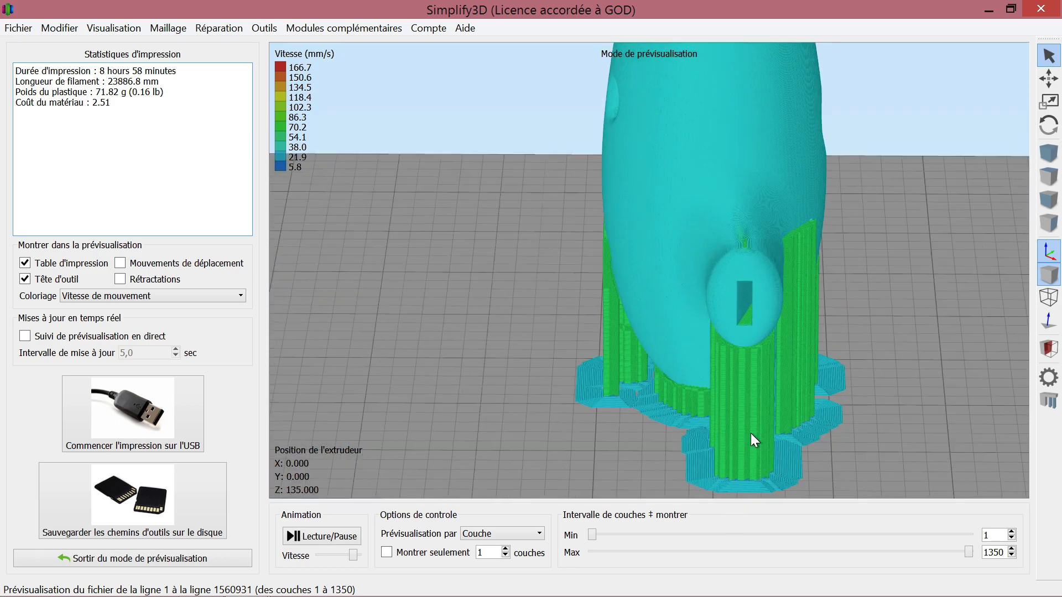
drag(751, 433, 772, 504)
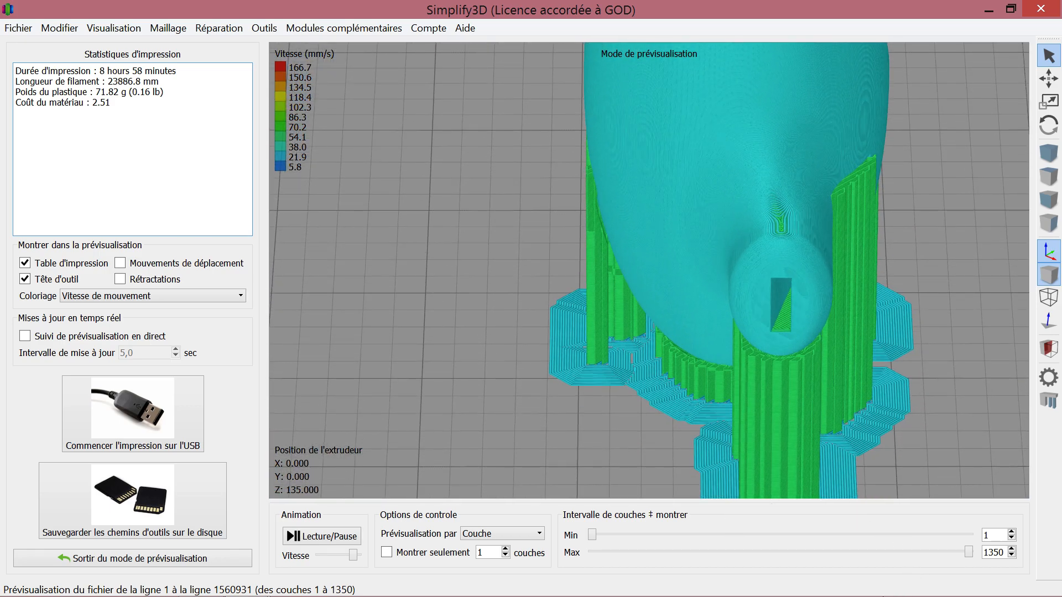
Limit the toolpath preview to layers 1 through 192 and inspect the walls, infill and supports in that section
drag(969, 553, 645, 566)
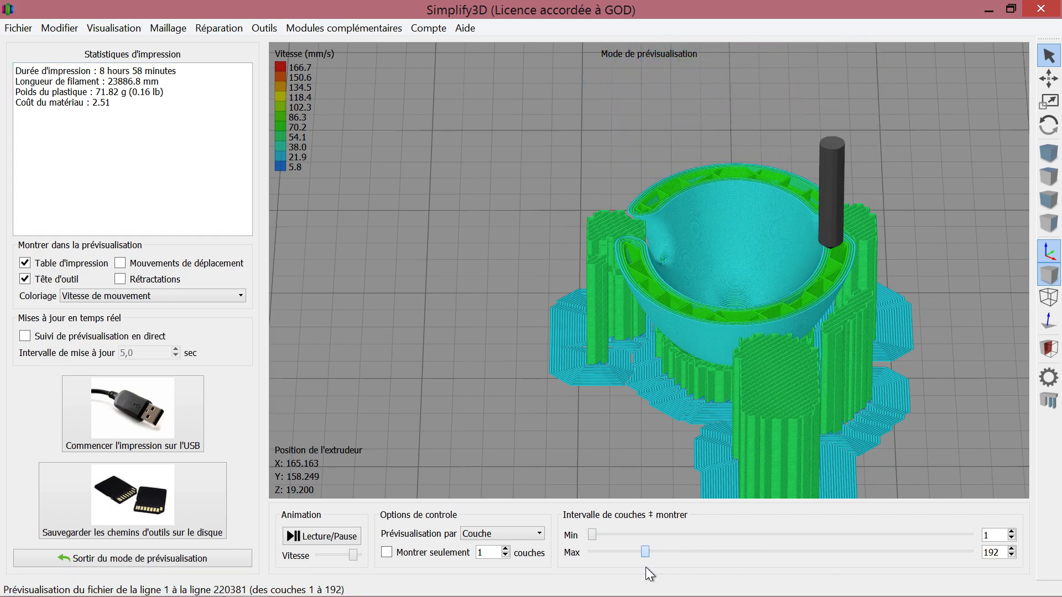
scroll(601, 395, down, 10)
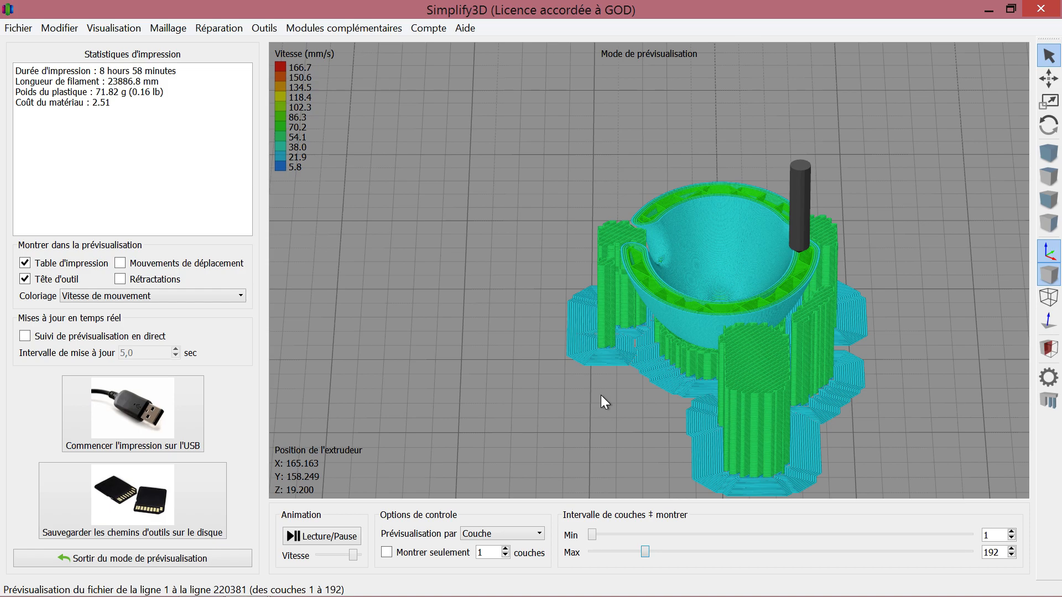
scroll(601, 395, up, 8)
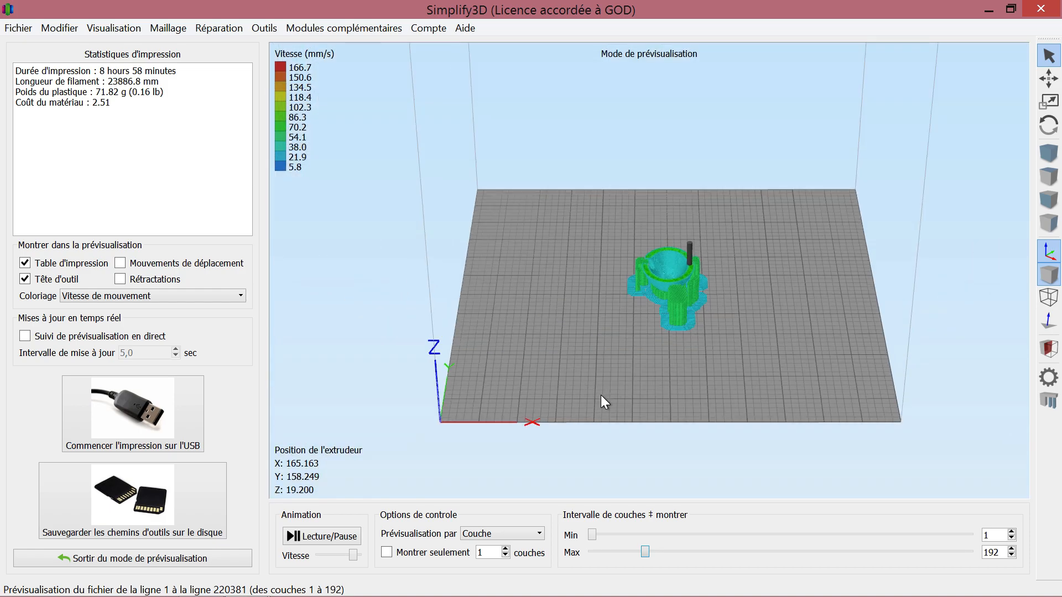
scroll(636, 358, up, 6)
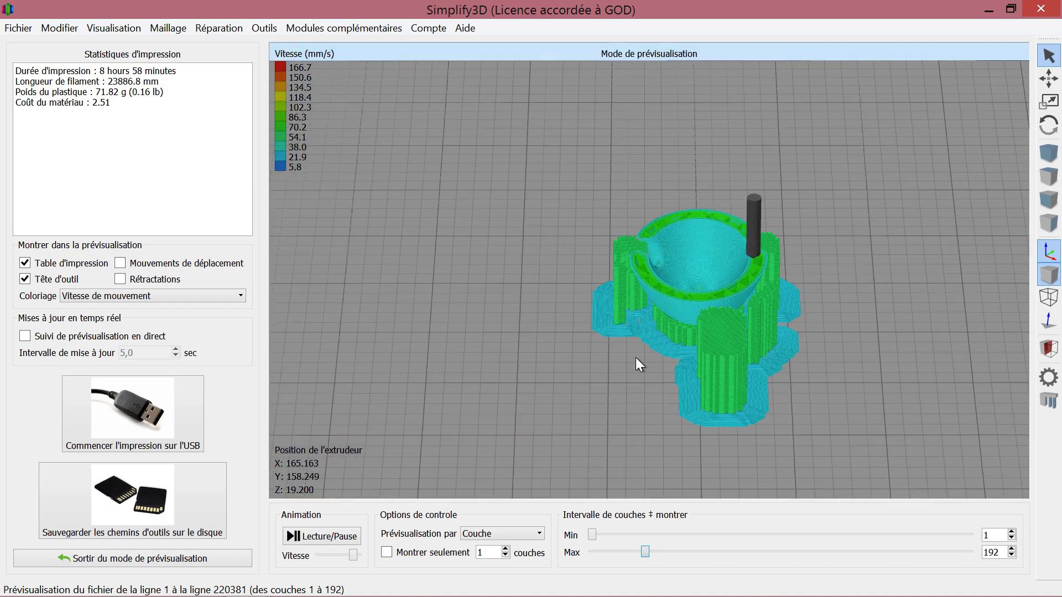
Examine the supports and infill in the toolpath preview with the upper layer limit at 26, 52, 72 and 80, and exit the preview
scroll(750, 344, up, 1)
drag(680, 310, 706, 307)
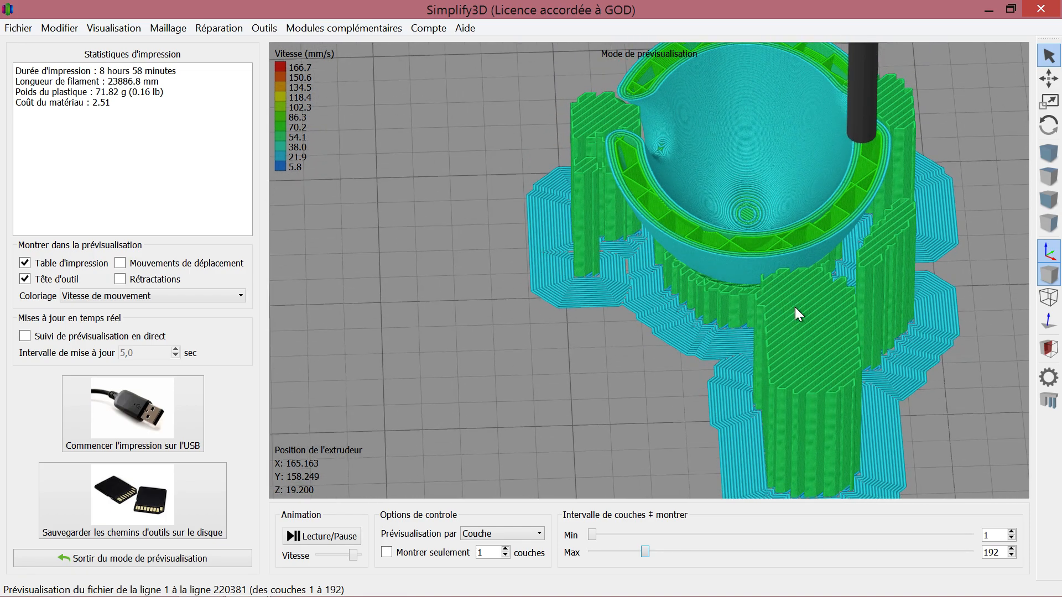
drag(643, 555, 594, 556)
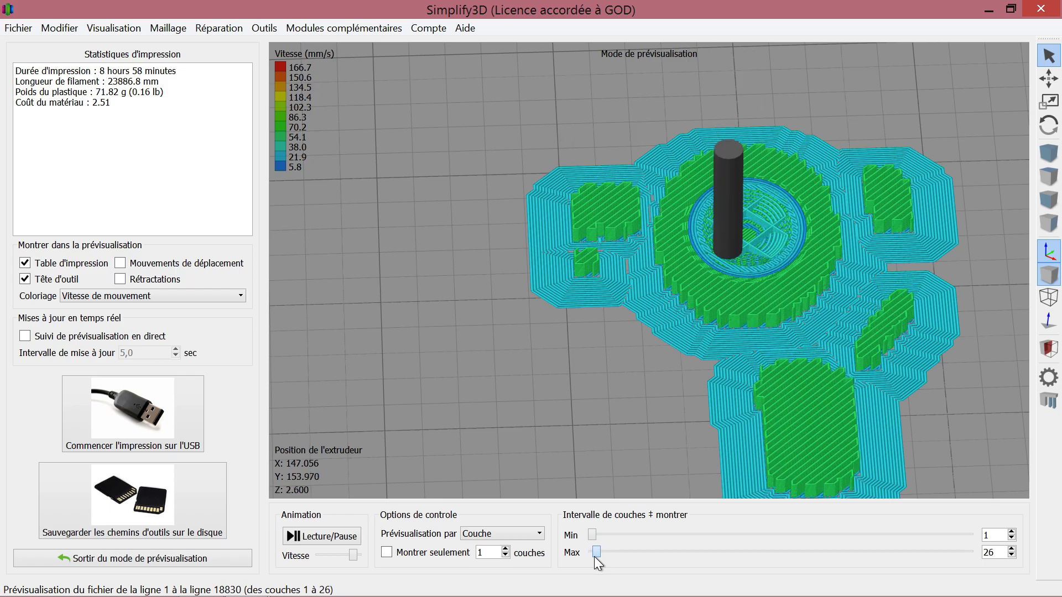
mouse_move(594, 557)
mouse_down()
mouse_move(615, 553)
mouse_move(590, 562)
mouse_move(599, 562)
mouse_up()
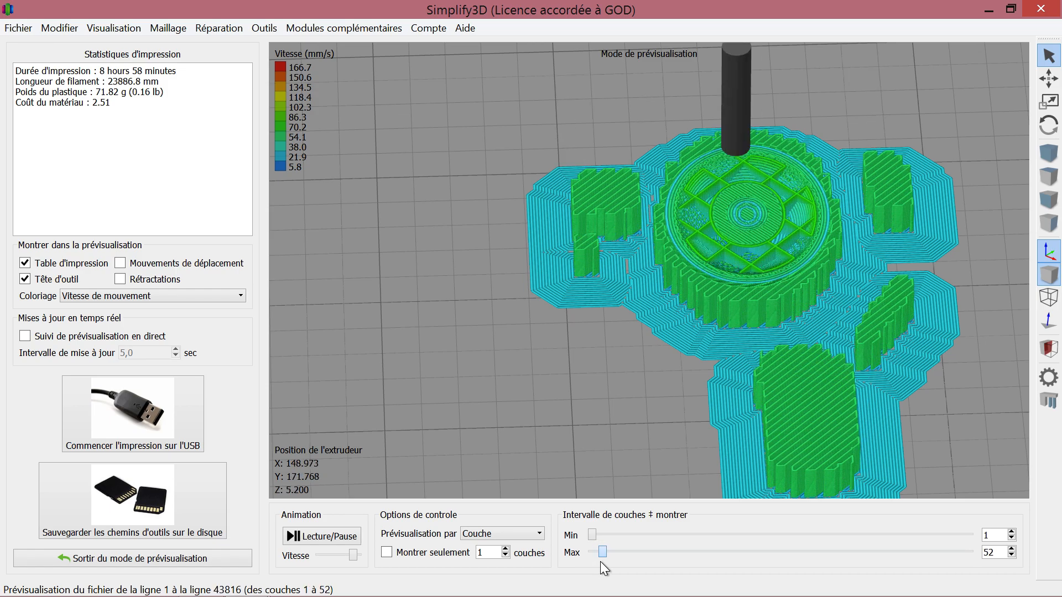
drag(600, 561, 605, 560)
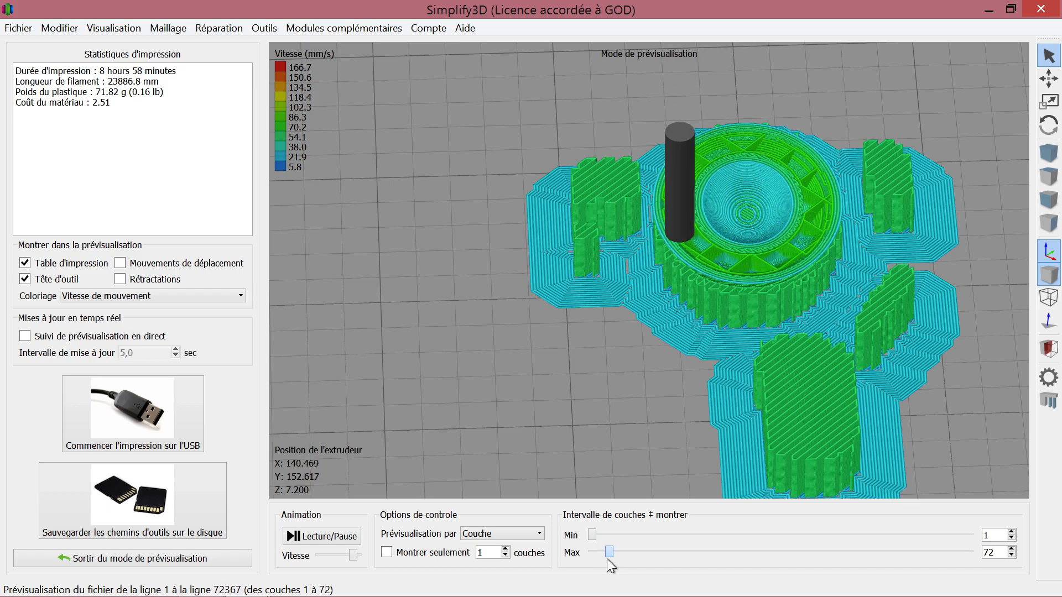
mouse_move(608, 560)
mouse_down()
mouse_move(620, 553)
mouse_move(590, 564)
mouse_move(610, 560)
mouse_up()
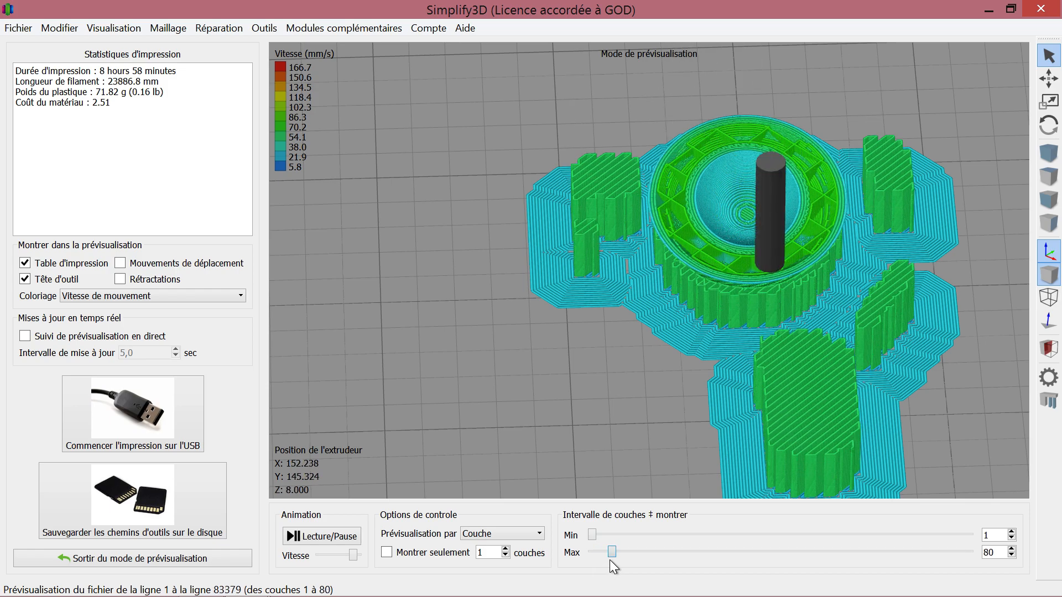
click(136, 557)
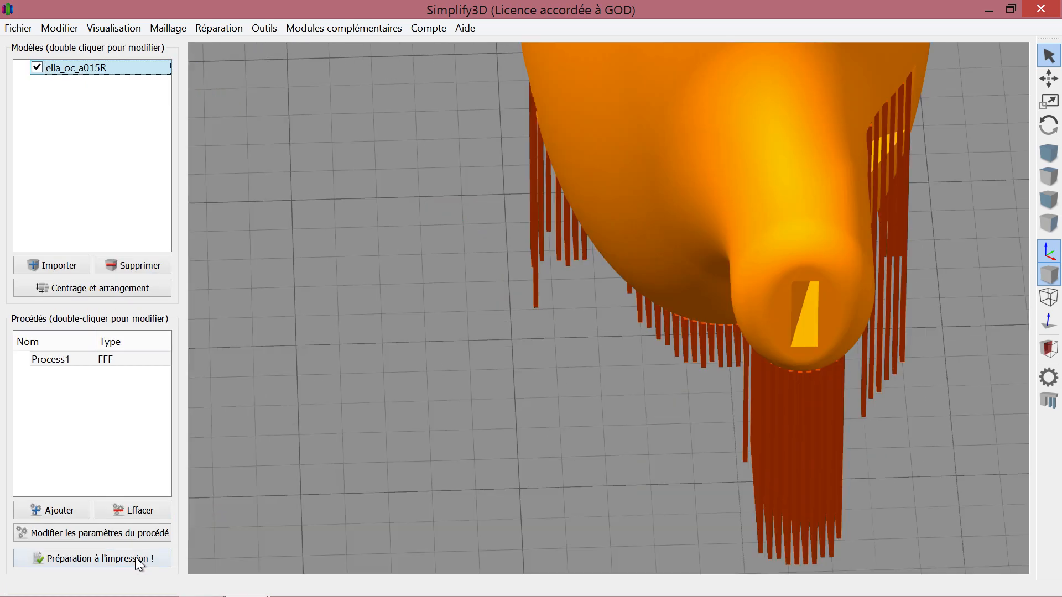
click(1051, 402)
text(10)
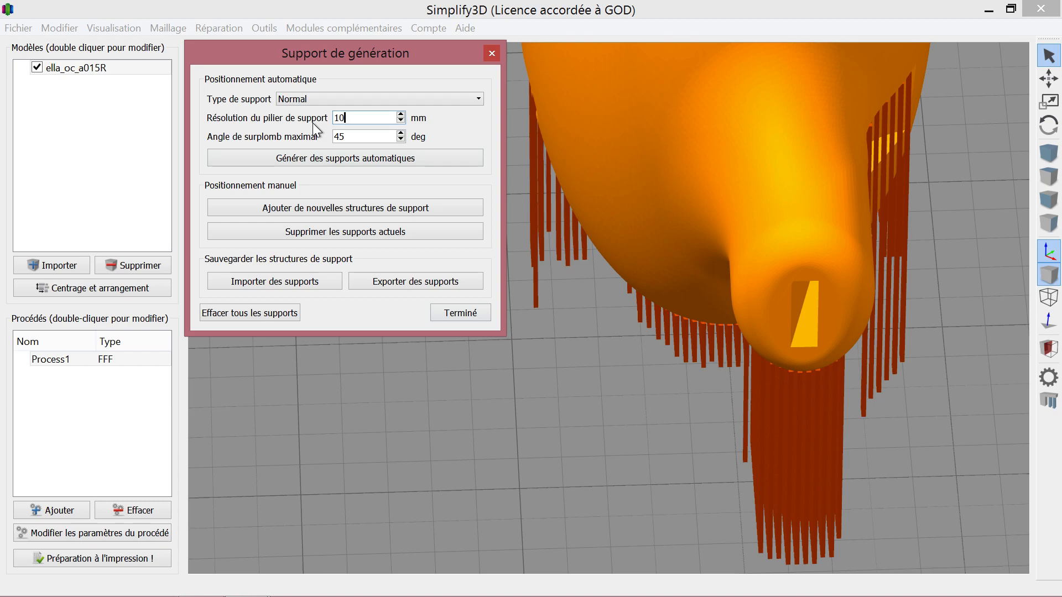
click(473, 312)
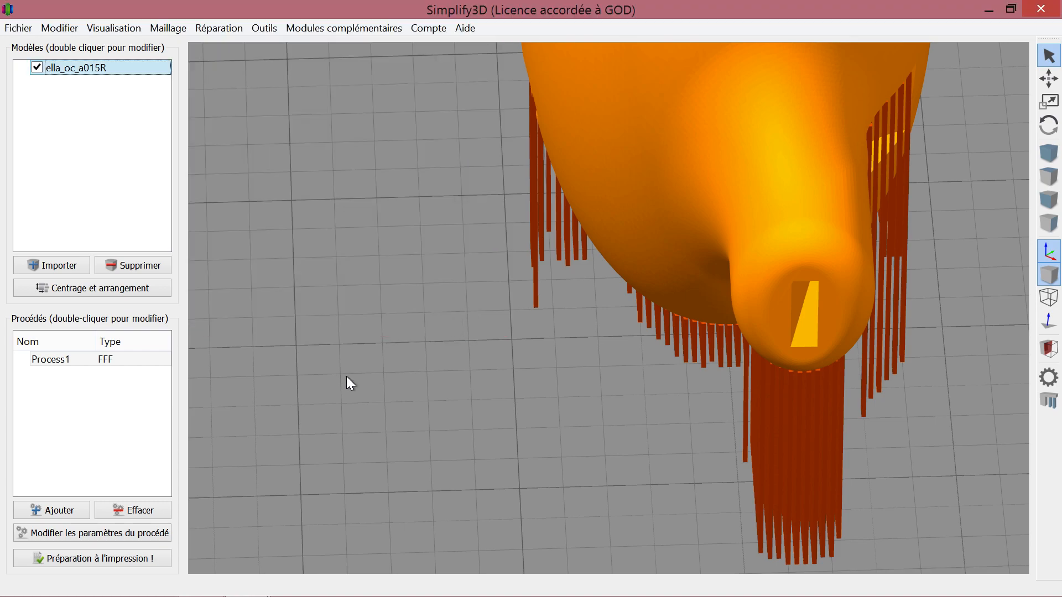
Set the support pillar resolution to 10 mm, regenerate the automatic supports and finish support generation
click(1057, 398)
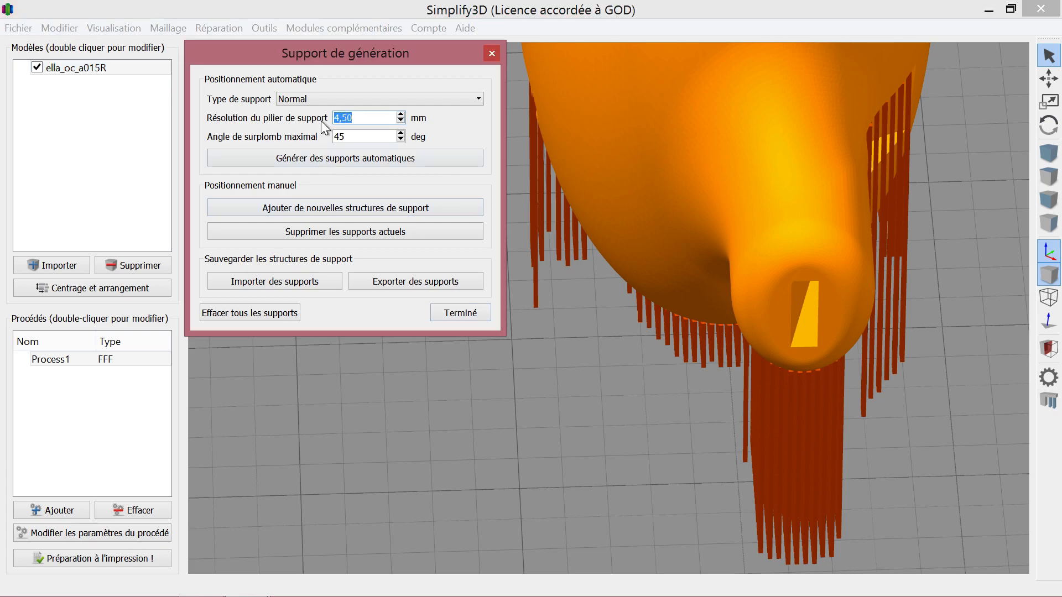
click(327, 161)
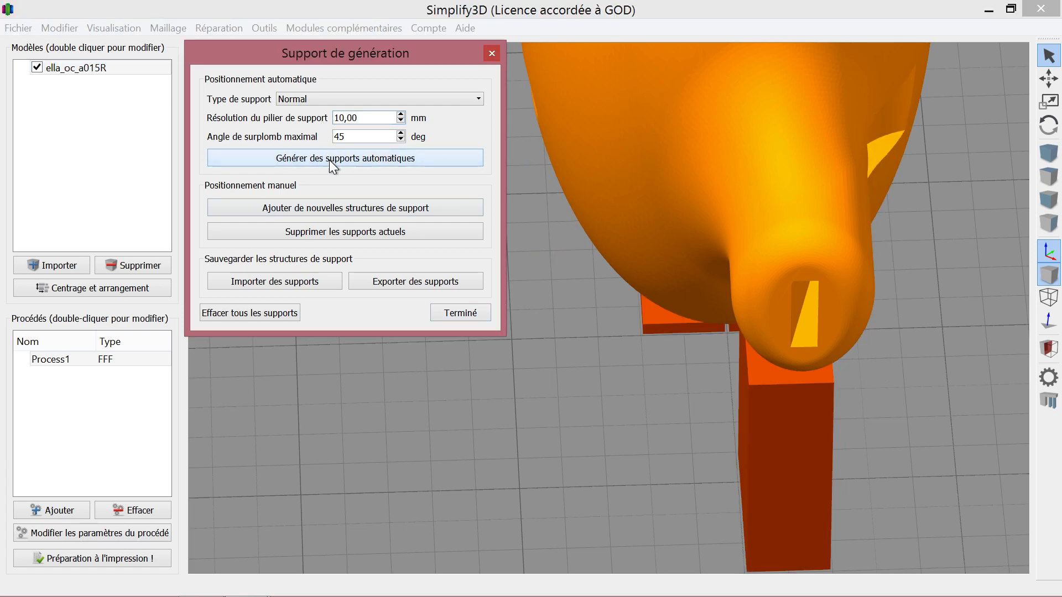
click(710, 463)
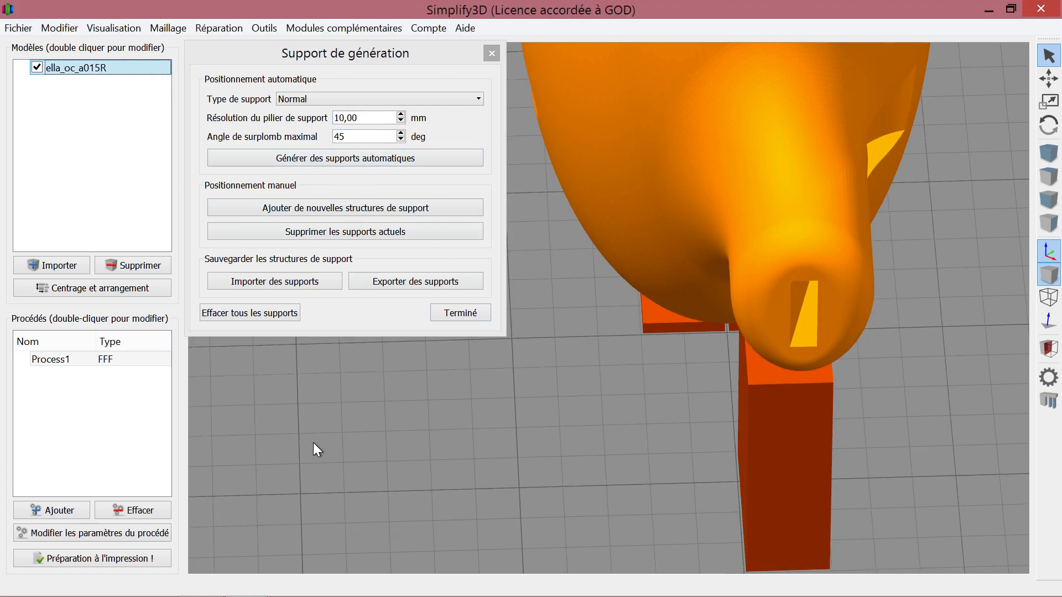
click(455, 318)
Prepare the model for printing, examine the supports with the preview limited to layers 295, 478, 24 and 694, and exit the preview
click(67, 559)
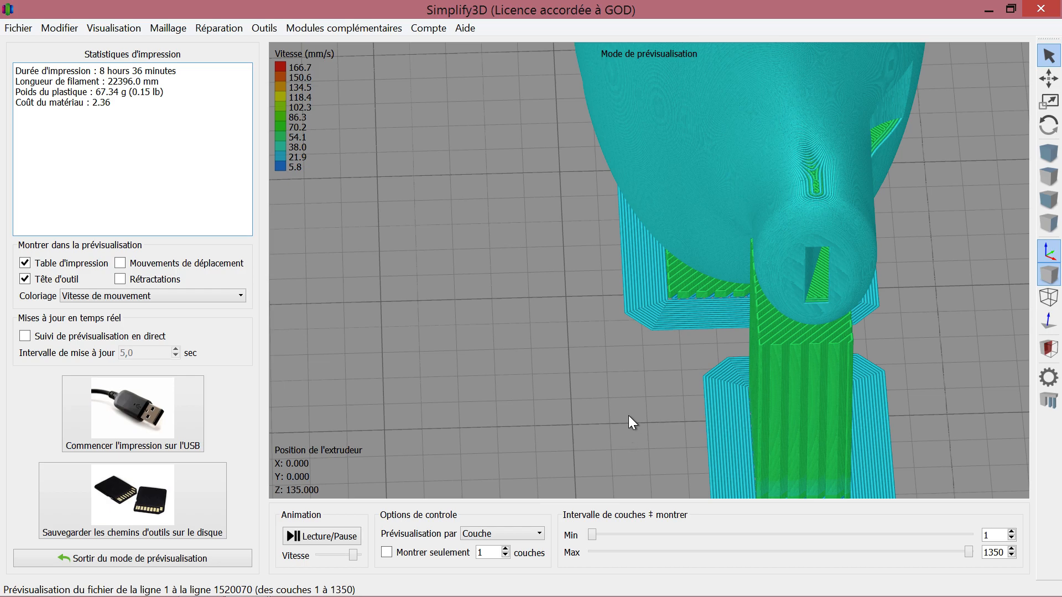
drag(652, 404, 631, 330)
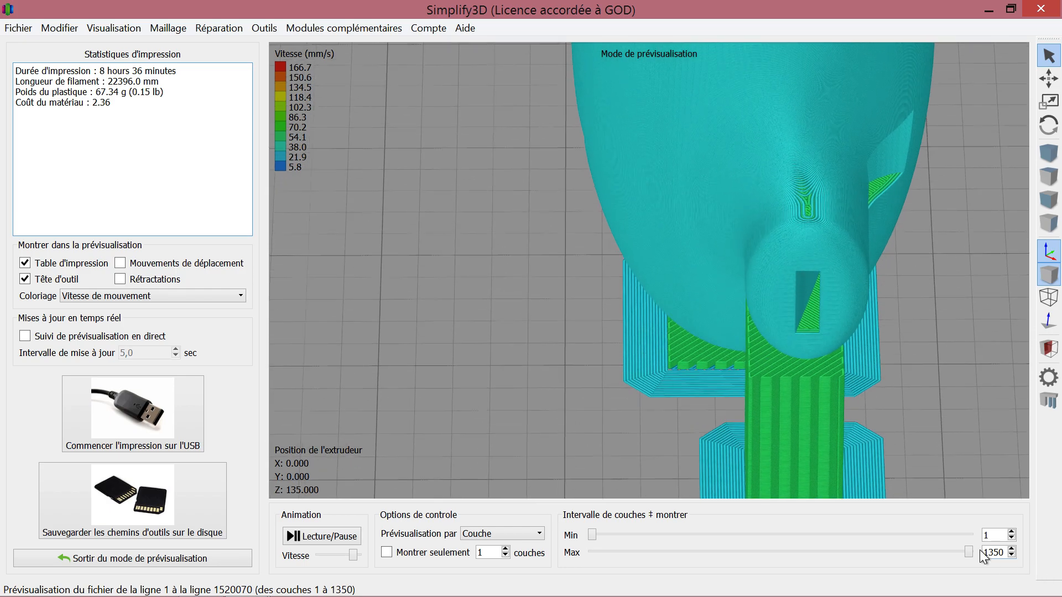
drag(970, 549, 675, 557)
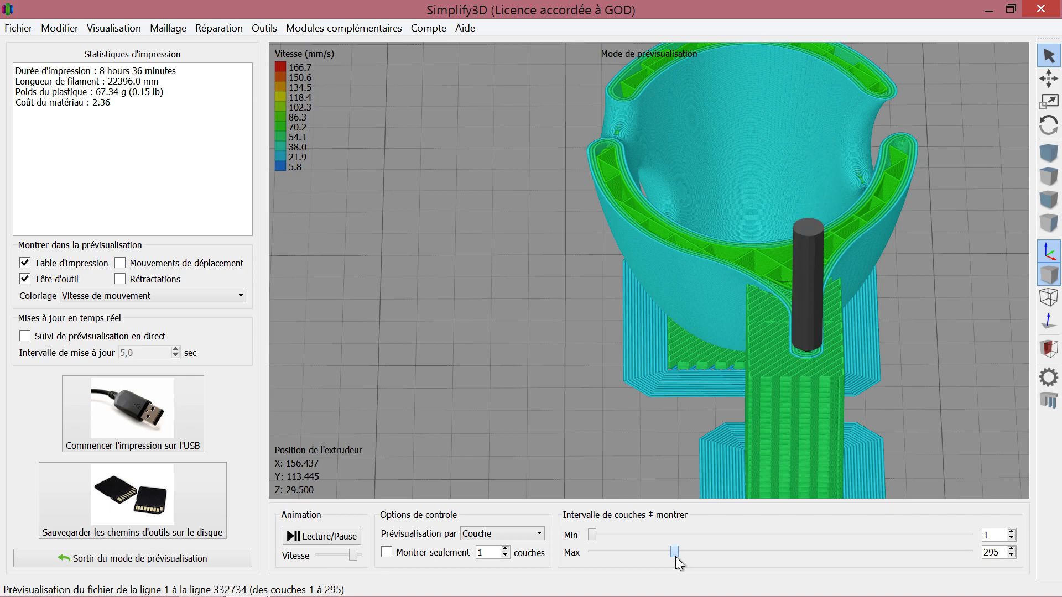
drag(675, 556, 745, 552)
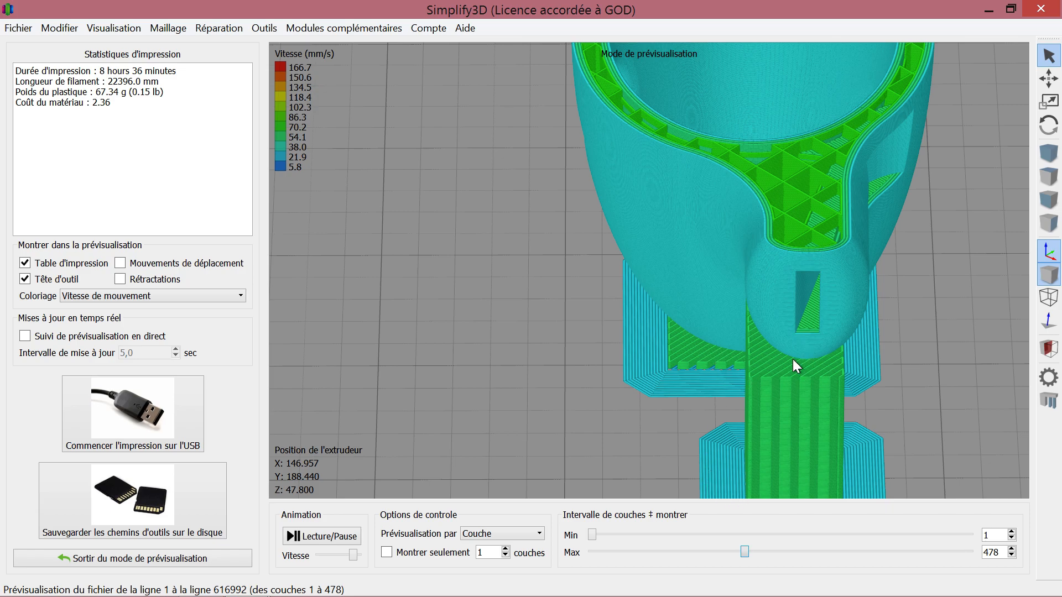
drag(745, 552, 596, 572)
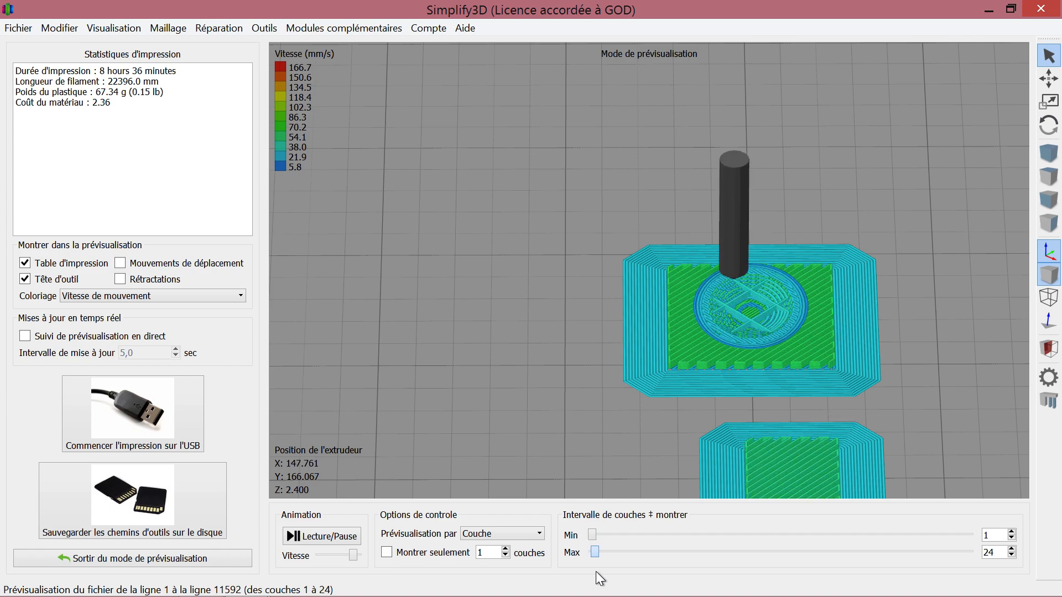
drag(596, 571, 818, 554)
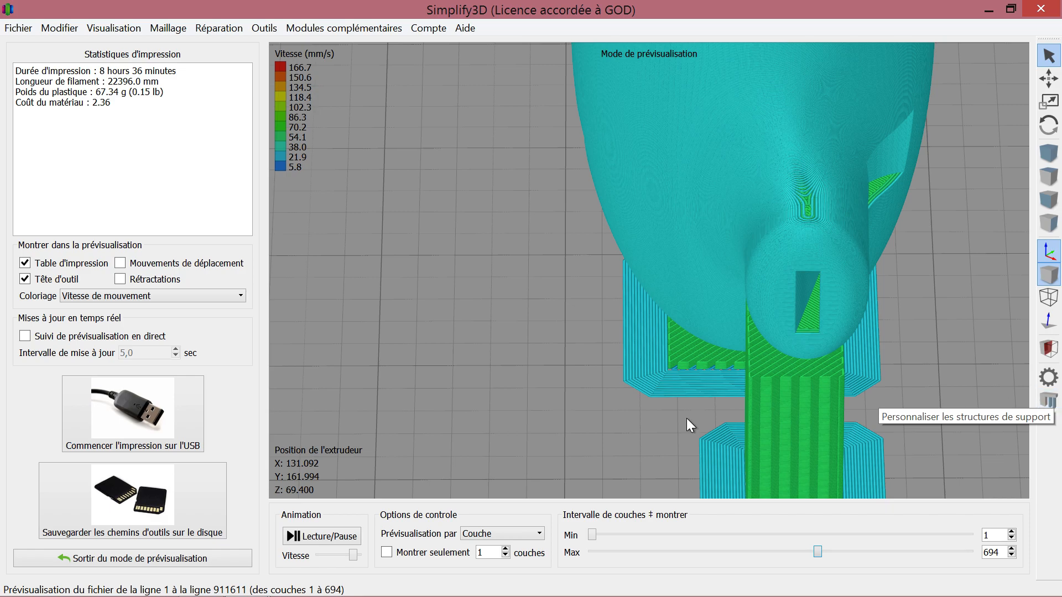
click(132, 558)
Examine the overhang angles of Overhang_Angle_Test_30-85 in the second Simplify3D window, return to the ella_oc_a015R model and close its support settings
click(1048, 401)
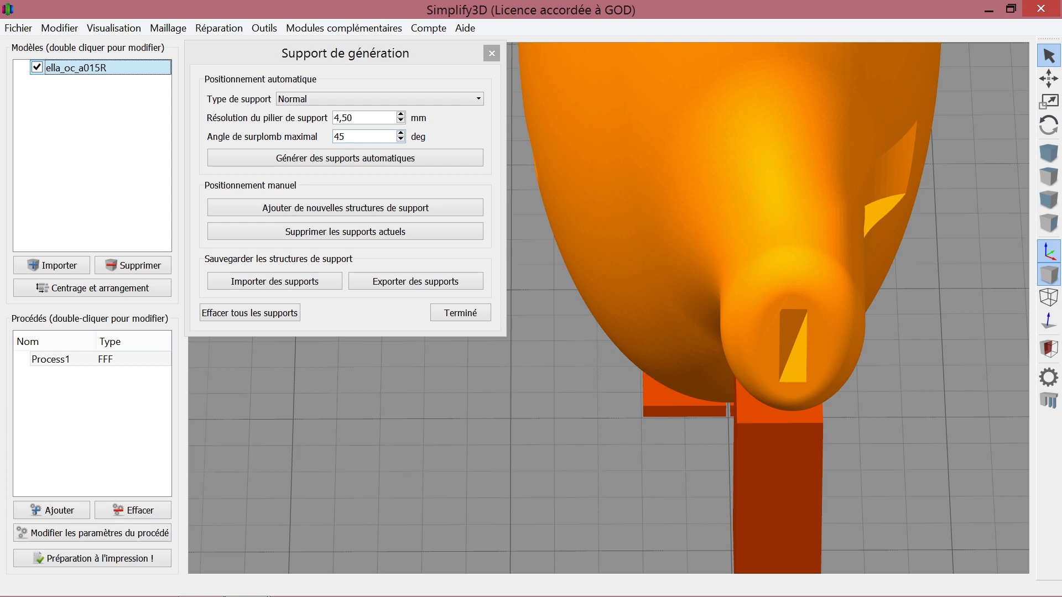
mouse_move(255, 592)
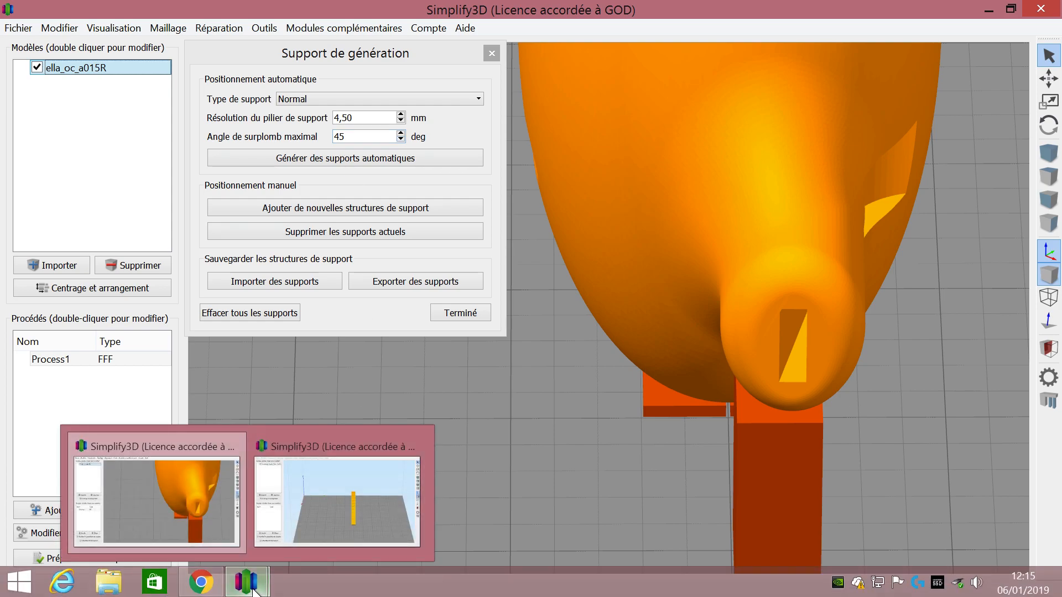
click(347, 523)
drag(578, 491, 696, 444)
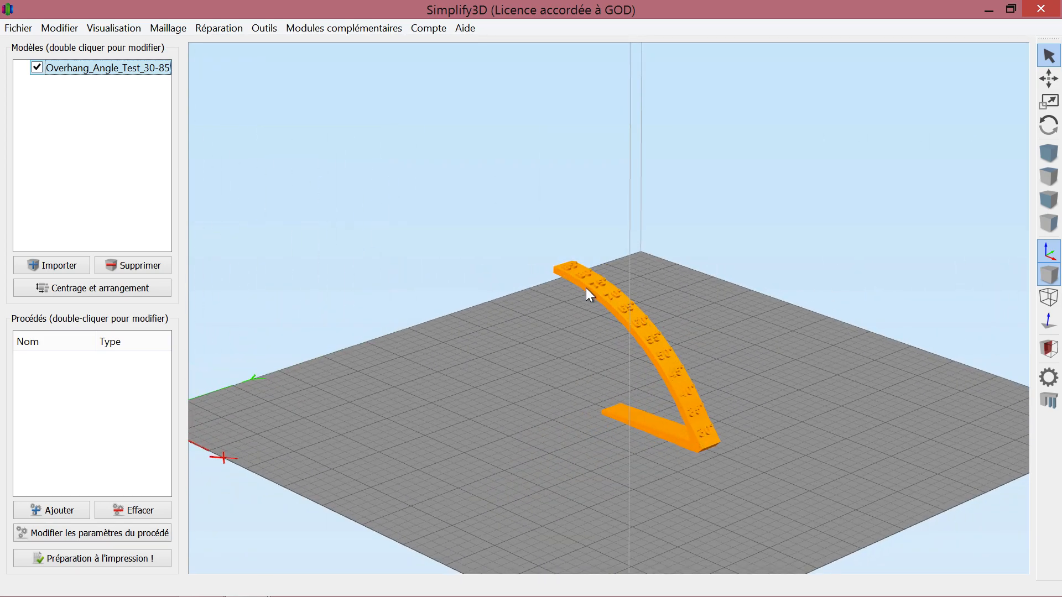
drag(709, 459, 596, 469)
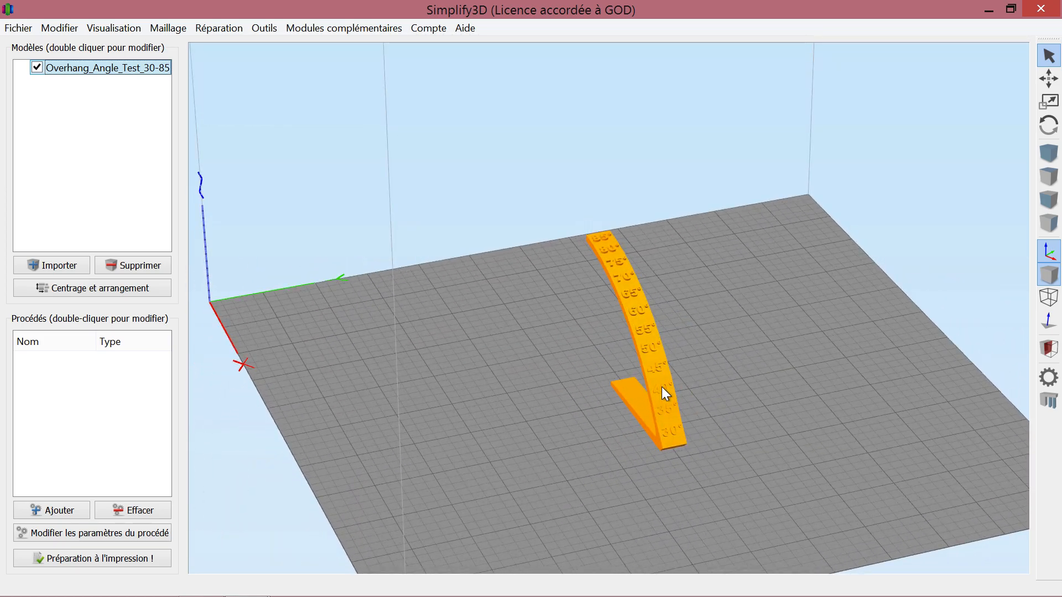
drag(658, 455, 529, 469)
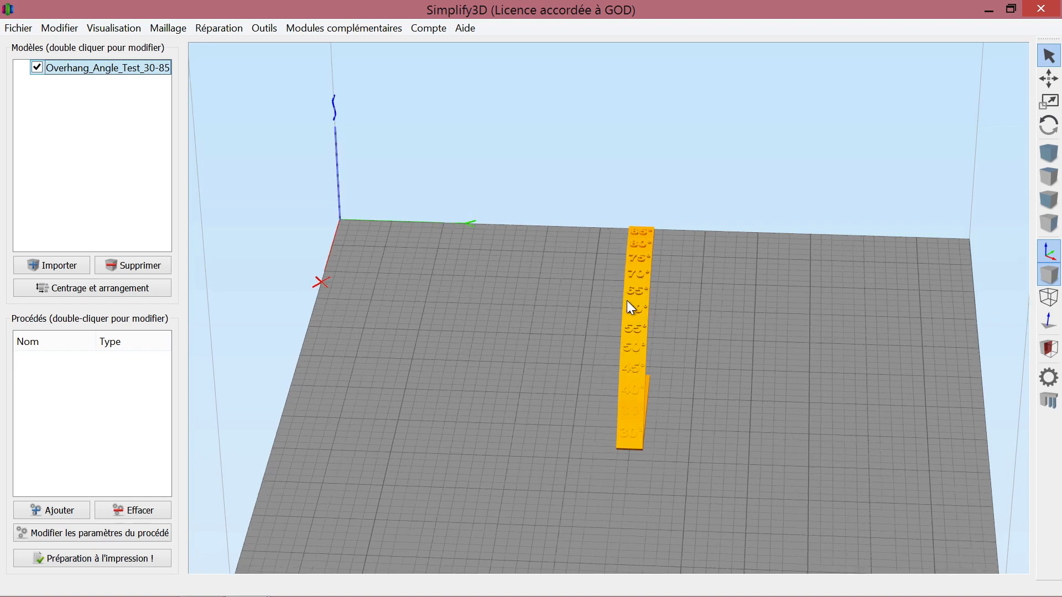
drag(633, 297, 497, 385)
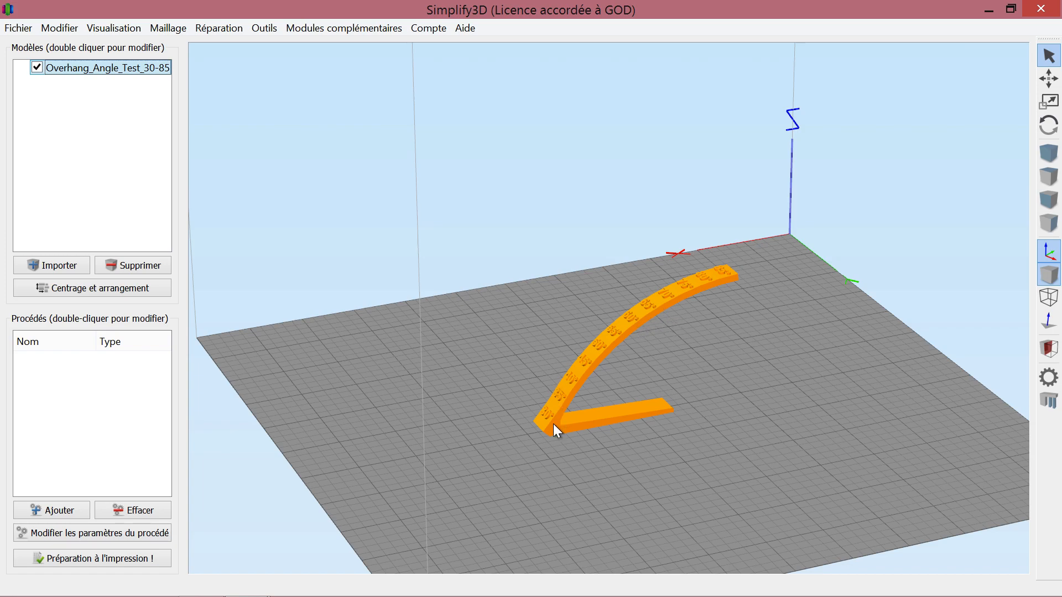
drag(343, 386, 584, 498)
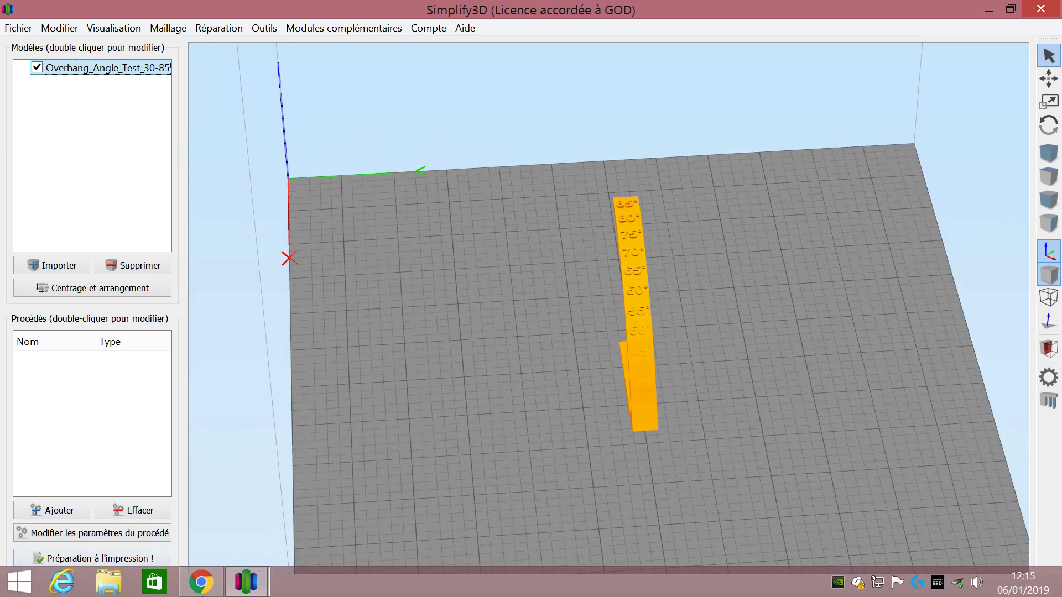
mouse_move(247, 588)
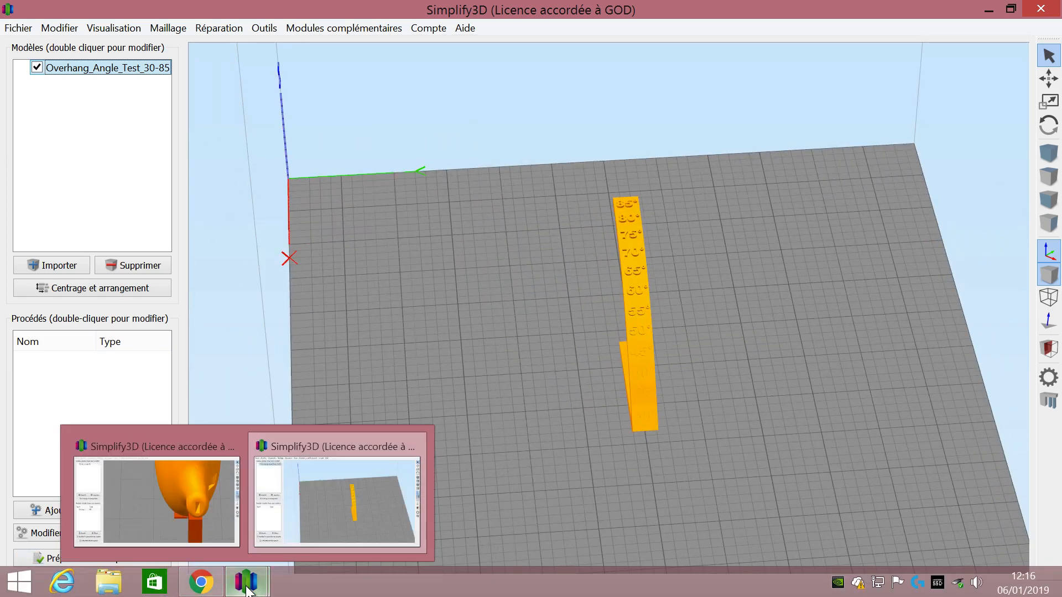
click(194, 532)
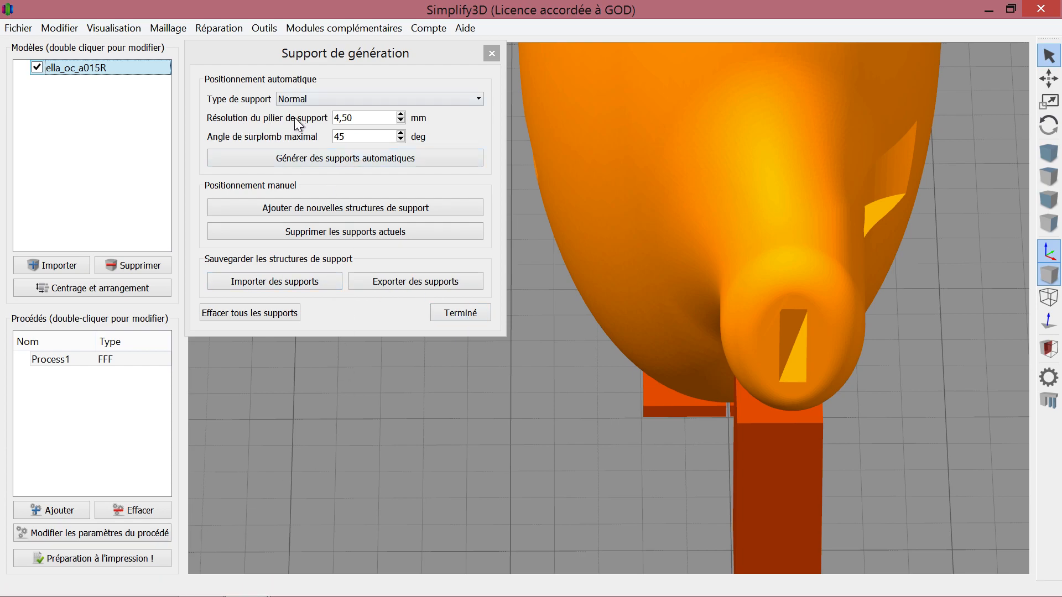
click(473, 314)
Review the support settings of Process1, prepare the model for printing, inspect the supports in the toolpath preview and exit it
click(61, 533)
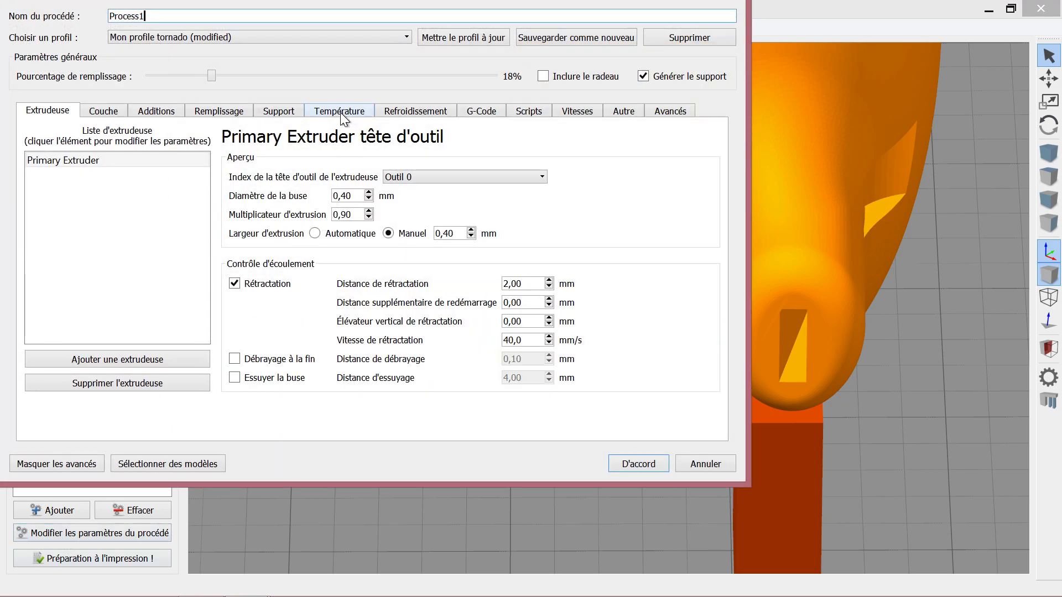
click(283, 111)
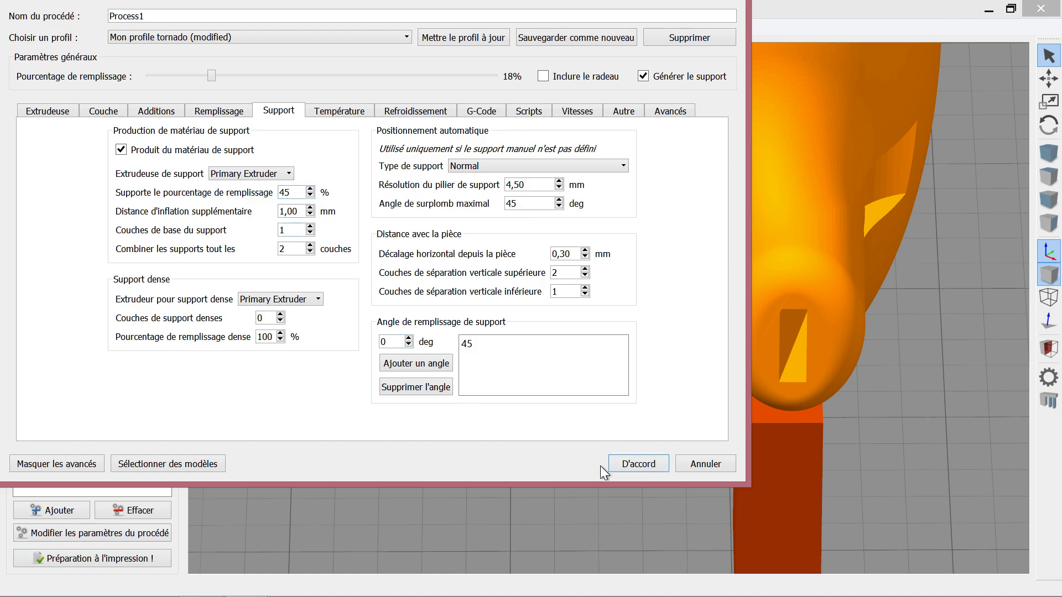
click(634, 463)
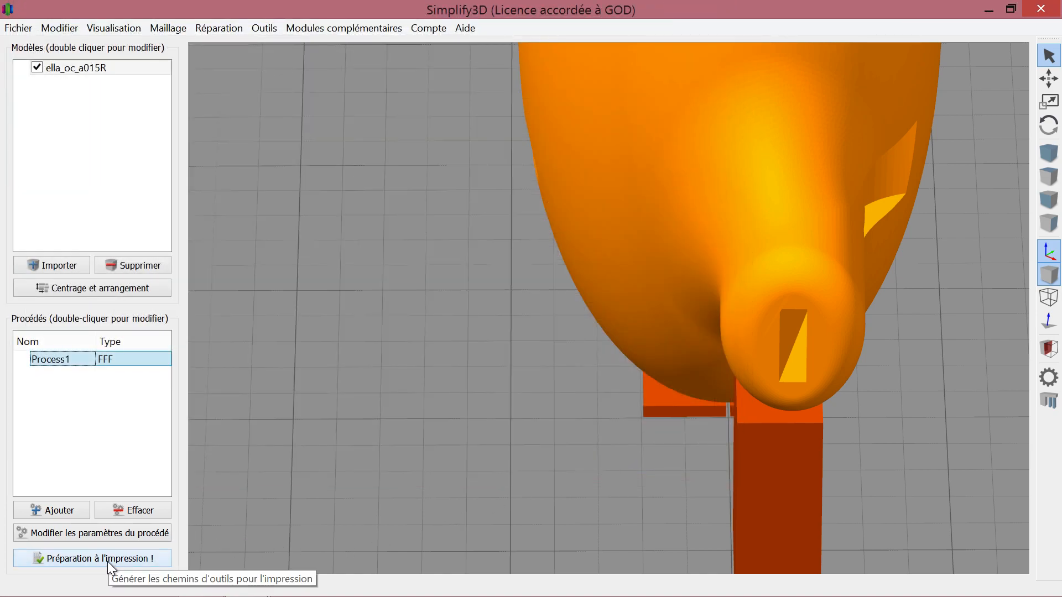
click(108, 560)
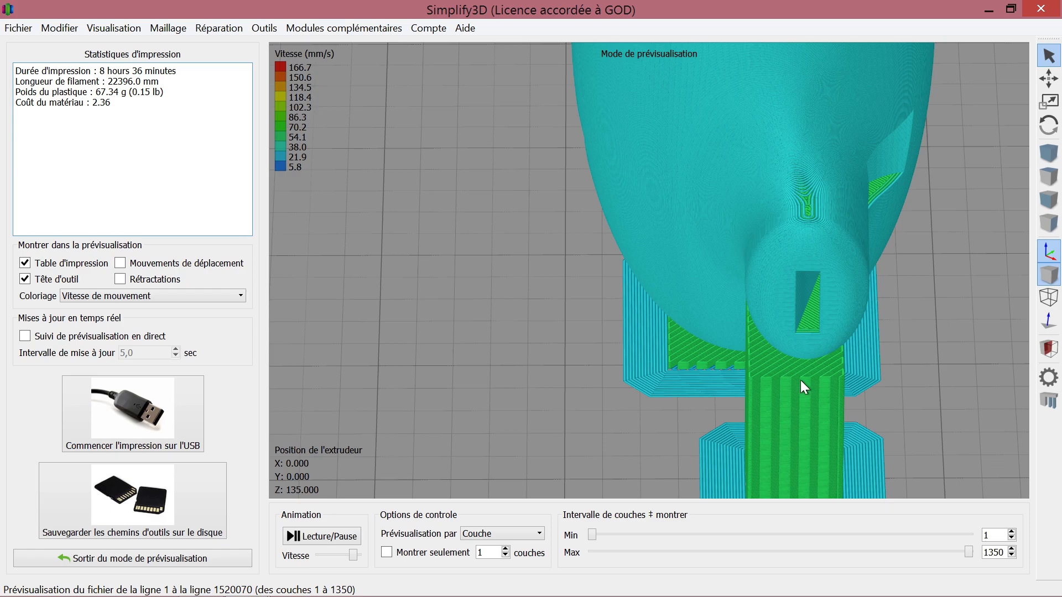
click(84, 558)
Set the support infill percentage of Process1 to 100% and prepare the model for printing
click(94, 532)
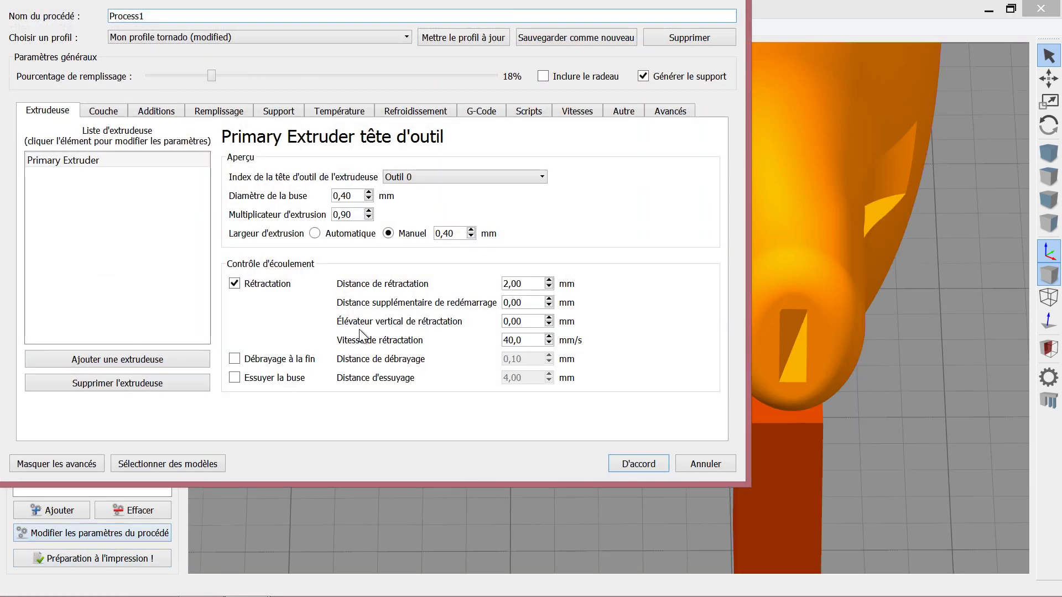
click(223, 111)
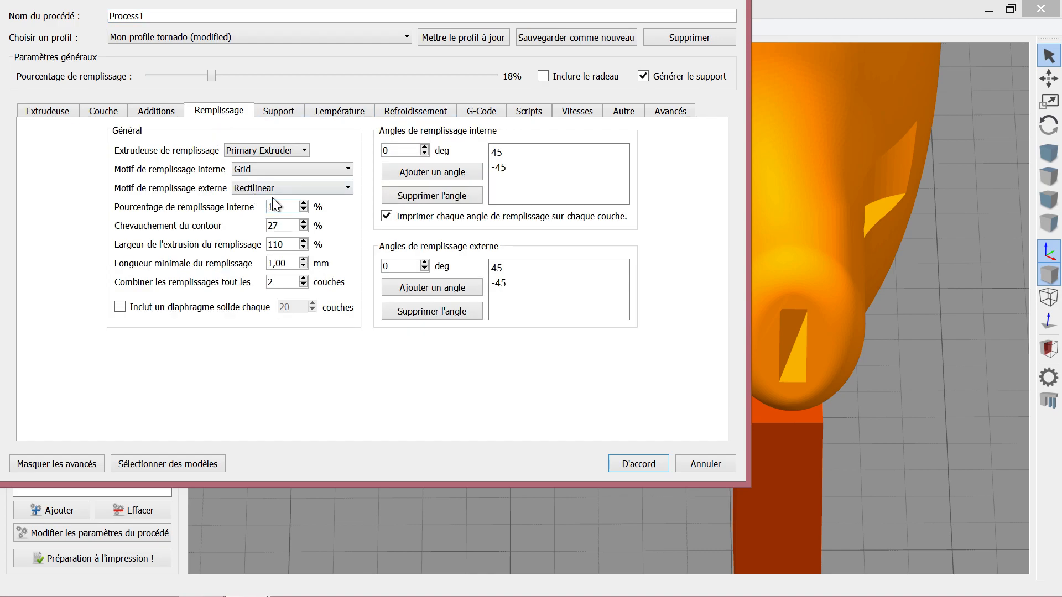
click(285, 111)
drag(292, 193, 271, 196)
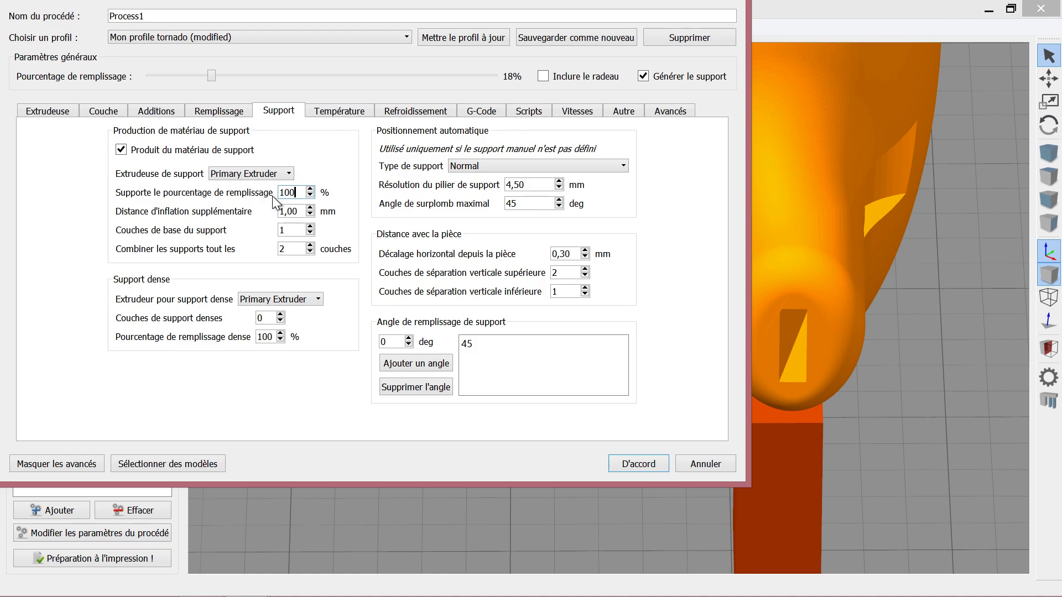
click(639, 464)
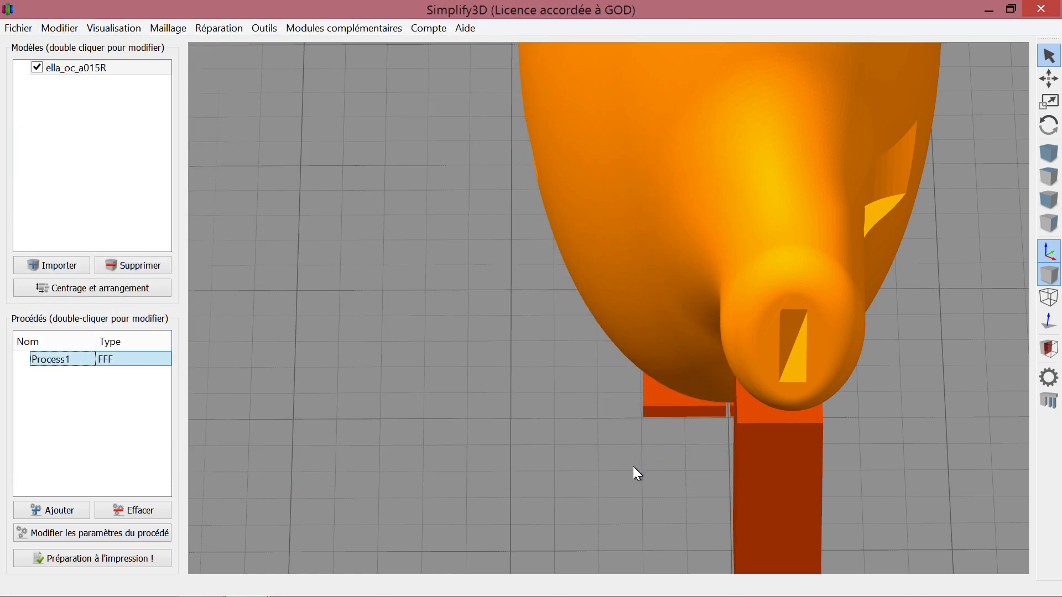
click(75, 558)
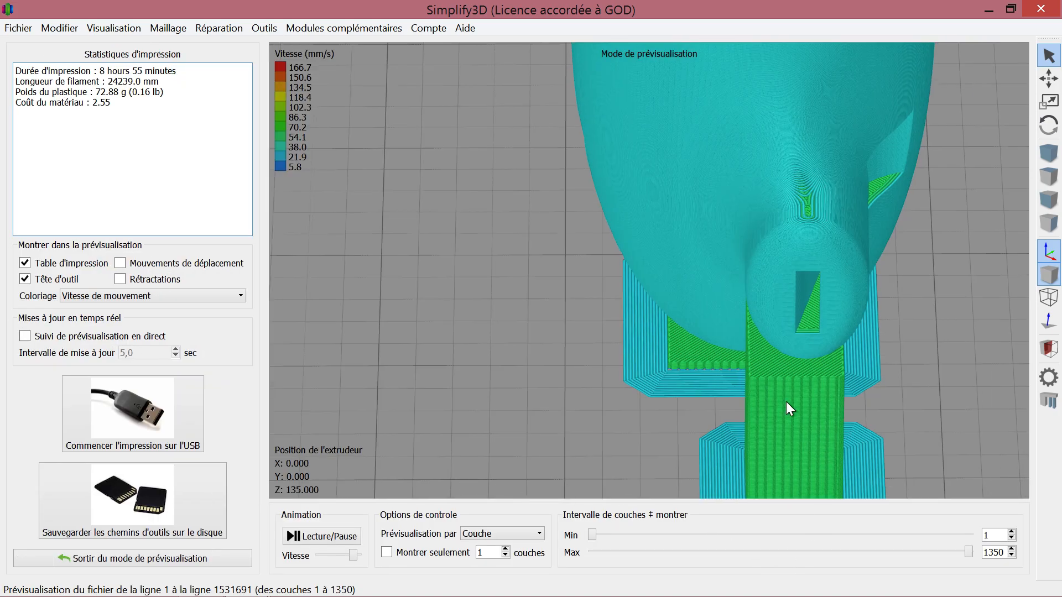
Examine the supports under the mouthpiece and the body in the print preview, then exit the preview
drag(652, 409, 894, 411)
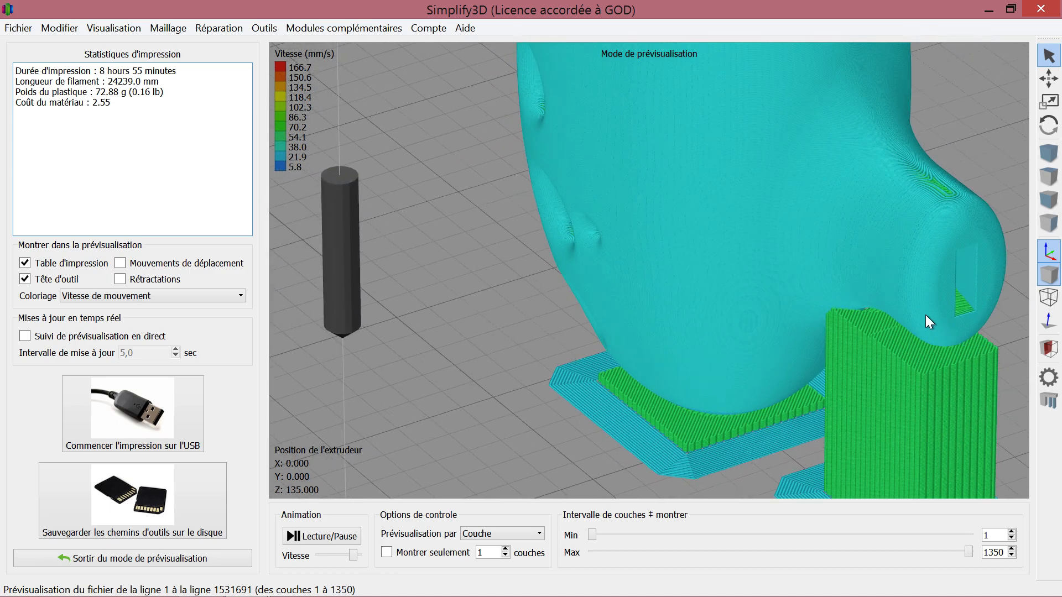
drag(879, 386, 690, 450)
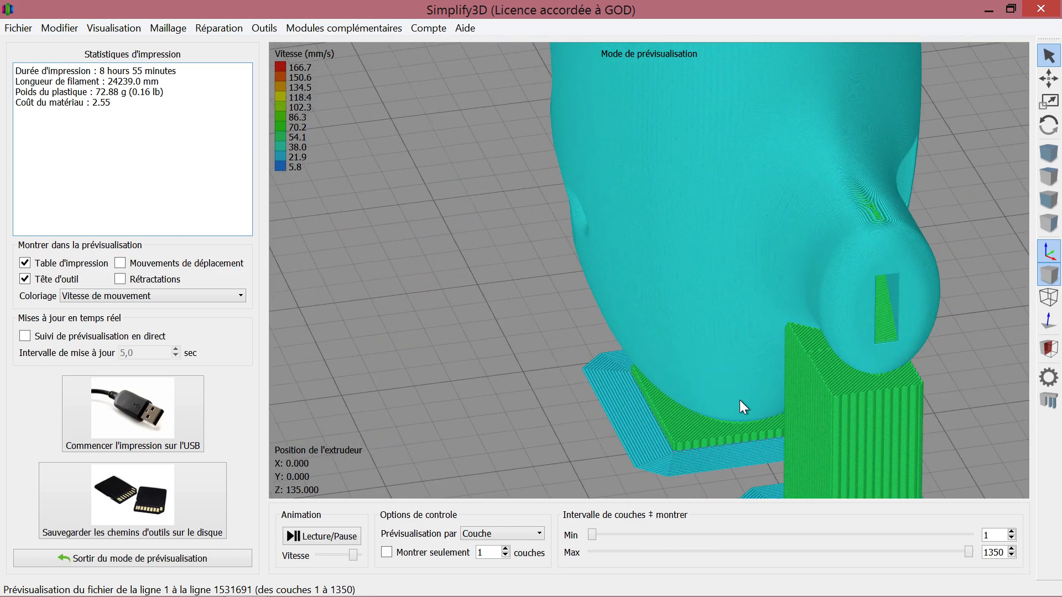
drag(866, 398, 788, 433)
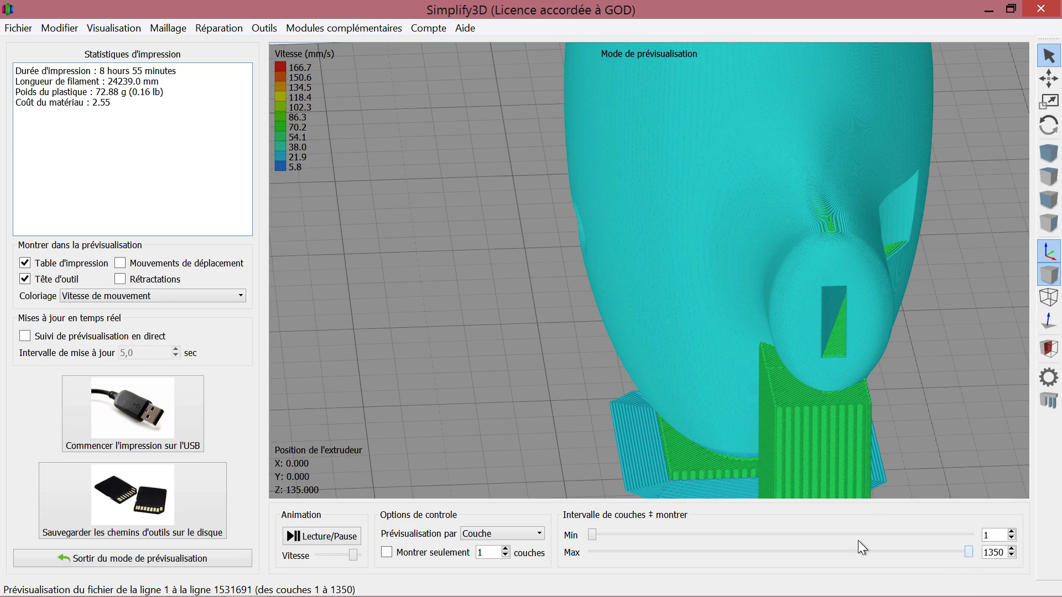
click(126, 560)
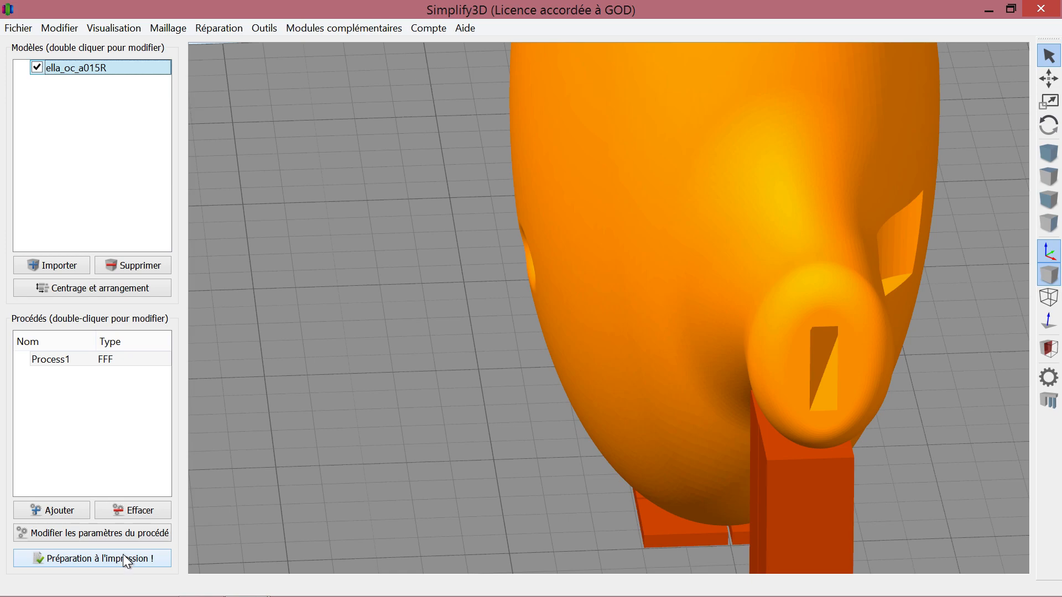
Set the support infill percentage of Process1 to 45%
click(82, 533)
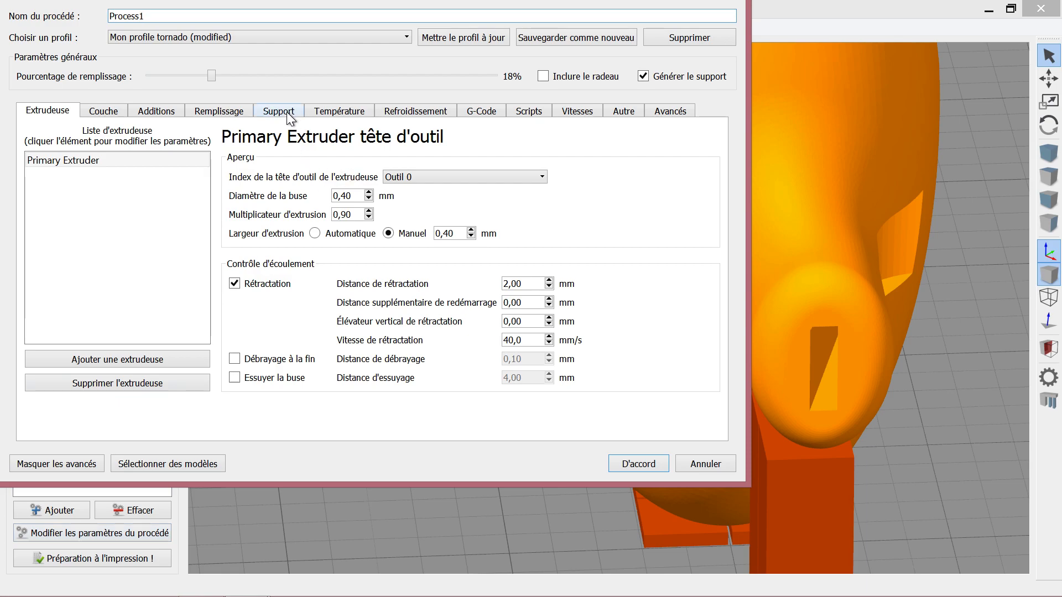
click(287, 113)
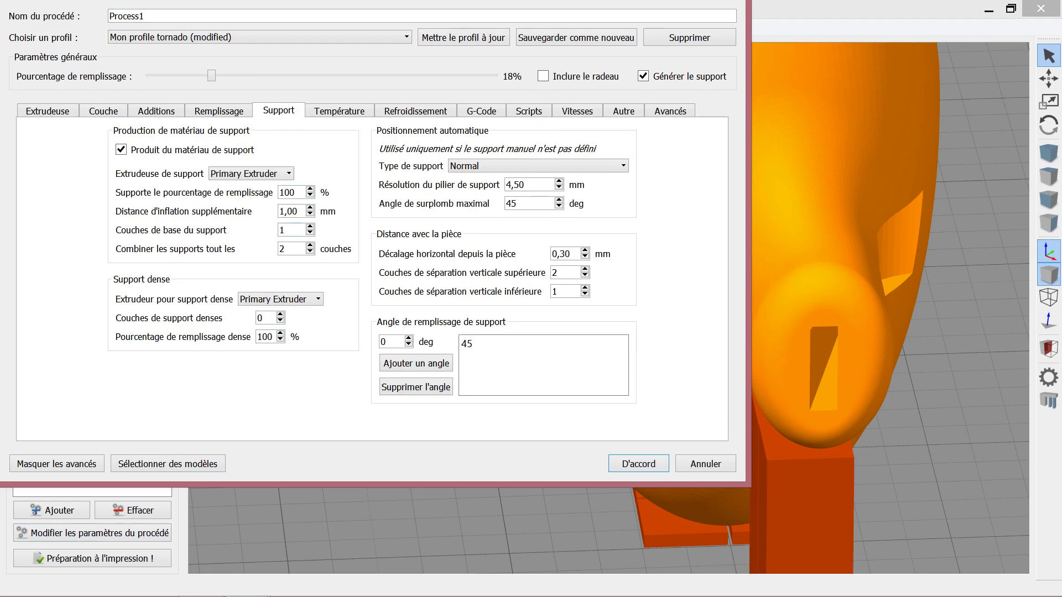
drag(289, 192, 247, 198)
text(45)
key(Return)
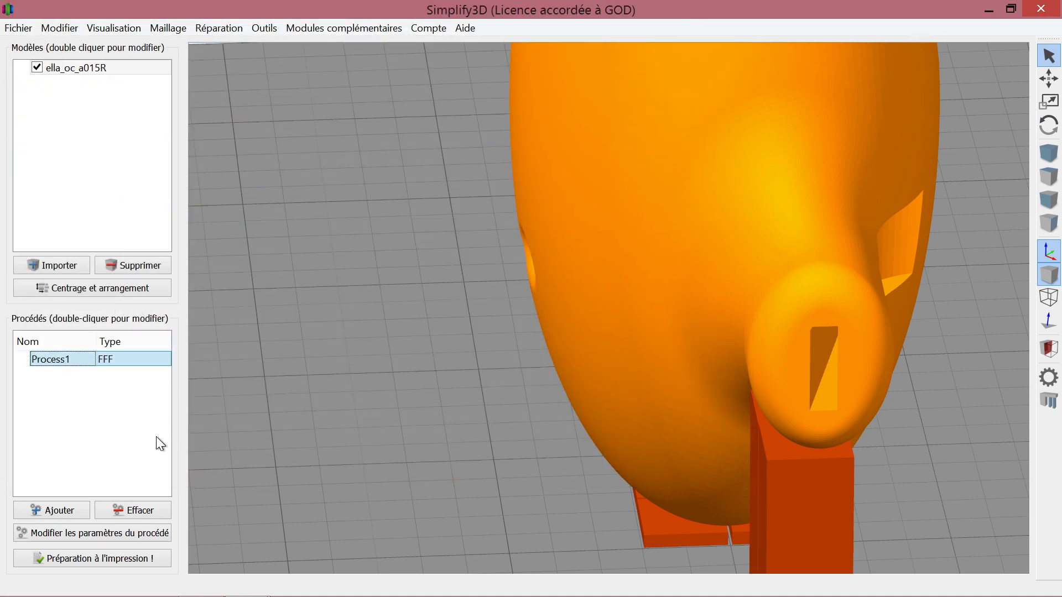
Prepare the model for printing, inspect the less dense supports in the toolpath preview and exit it
click(89, 560)
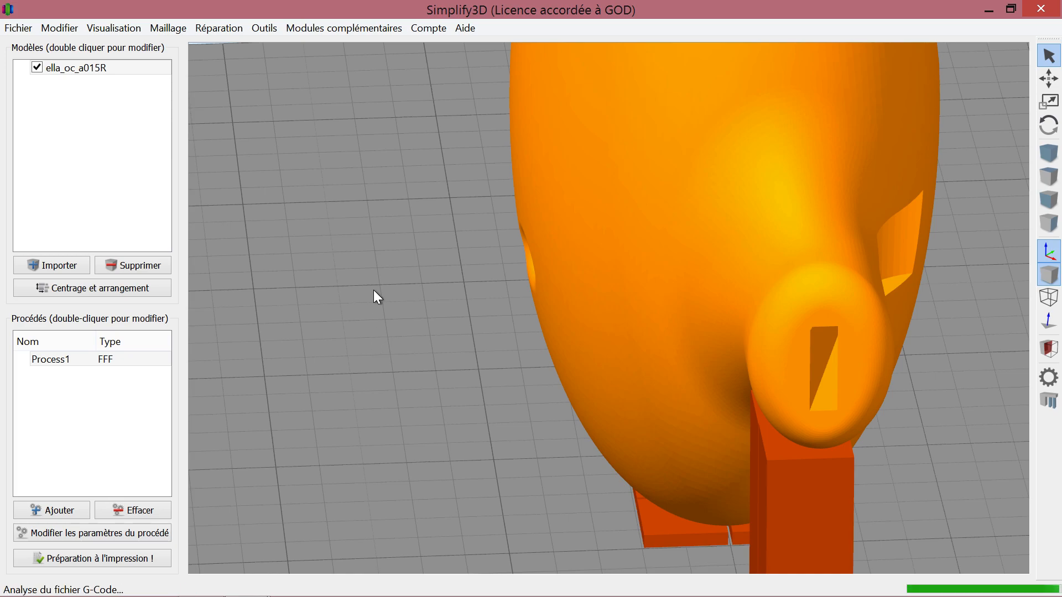
drag(418, 296, 758, 349)
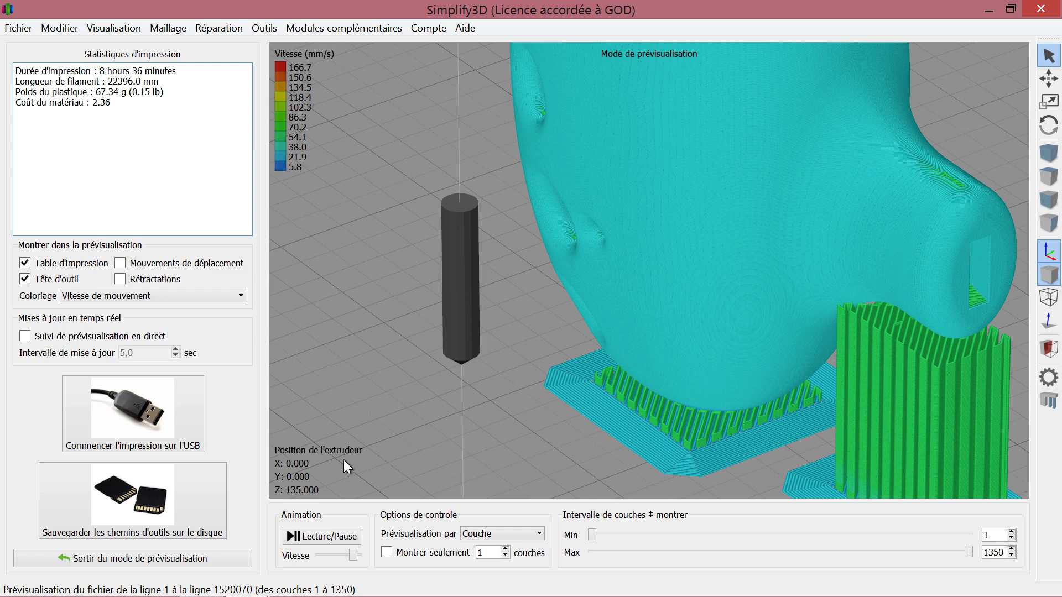
click(117, 563)
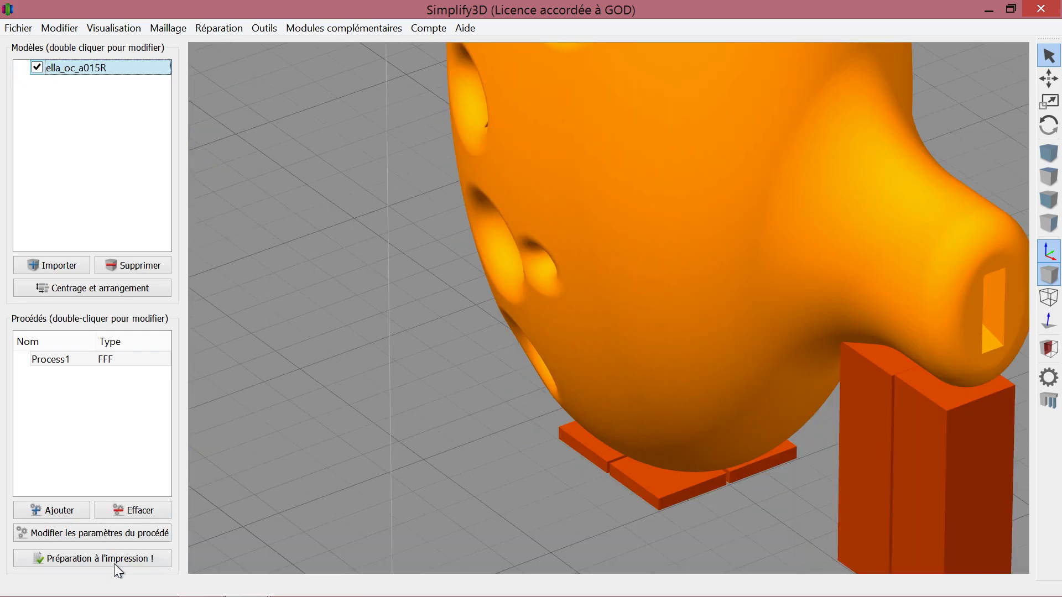
Check the support inflation distance settings of Process1, close them without changes and inspect the support pillars around the mouthpiece
click(98, 534)
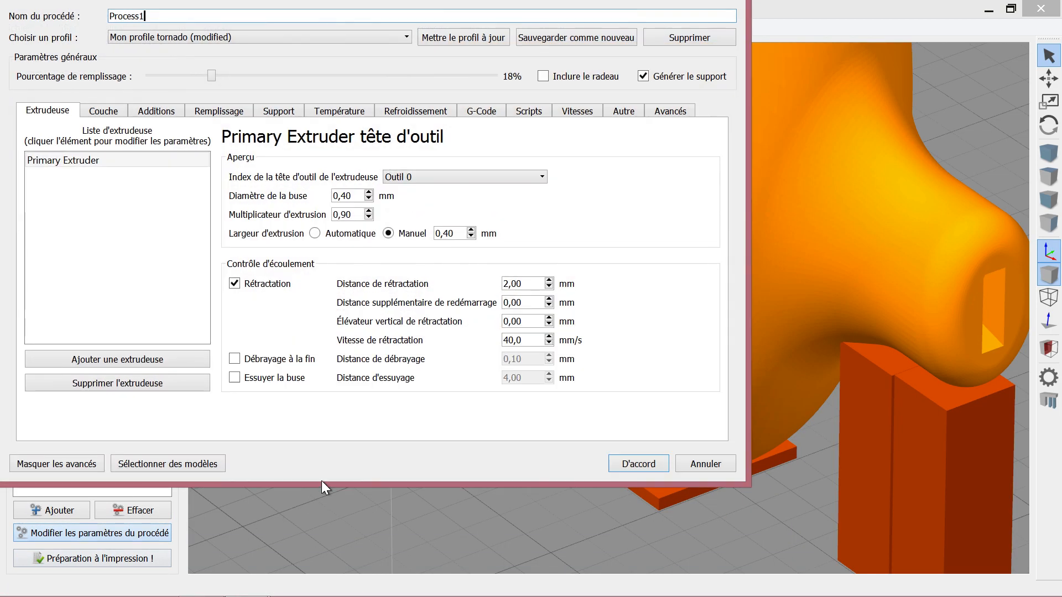
click(281, 114)
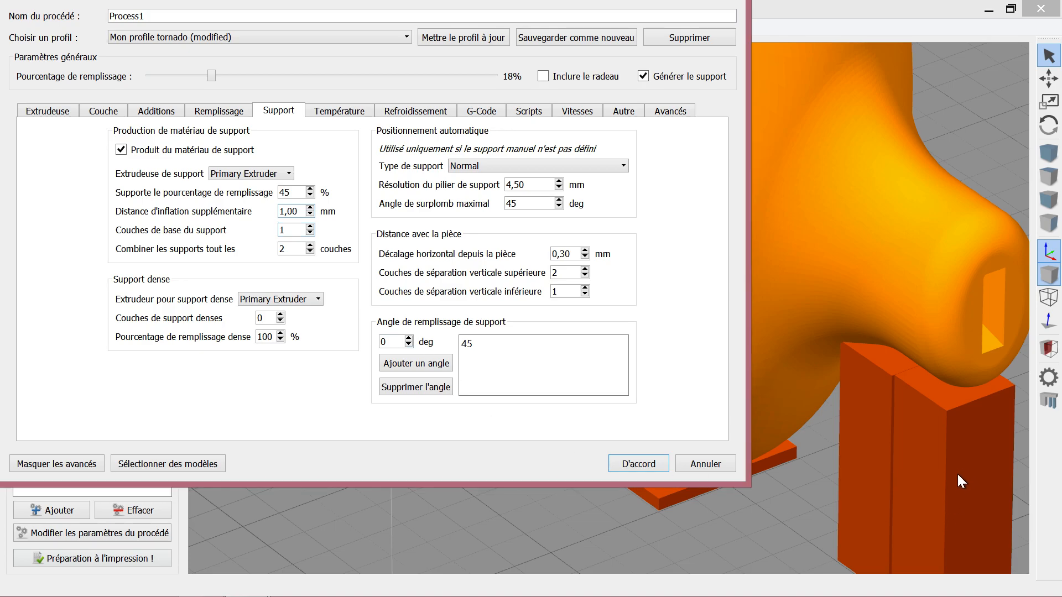
click(692, 465)
drag(1003, 476, 588, 405)
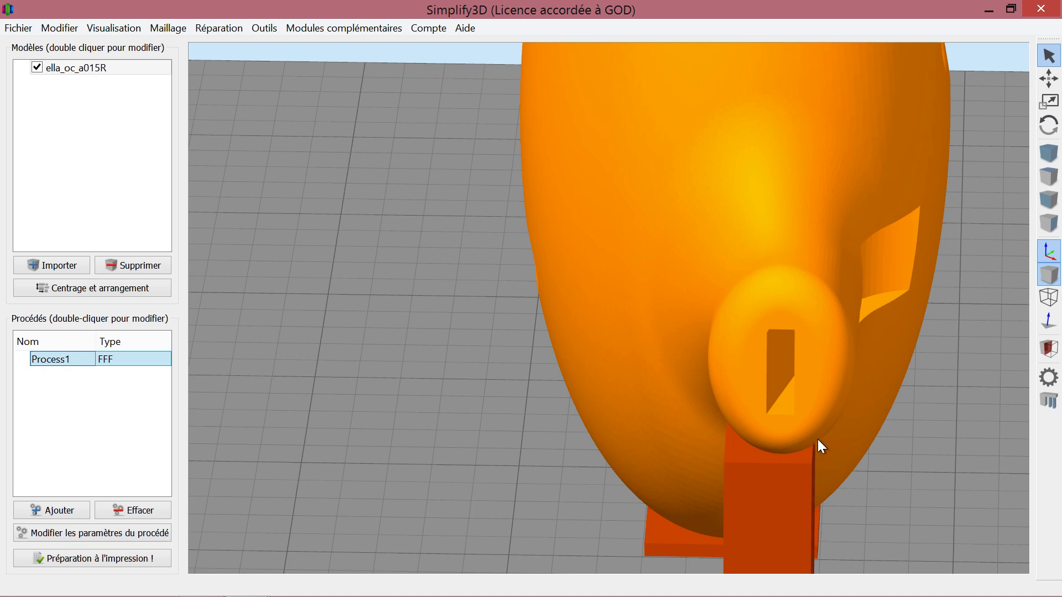
drag(854, 374, 513, 298)
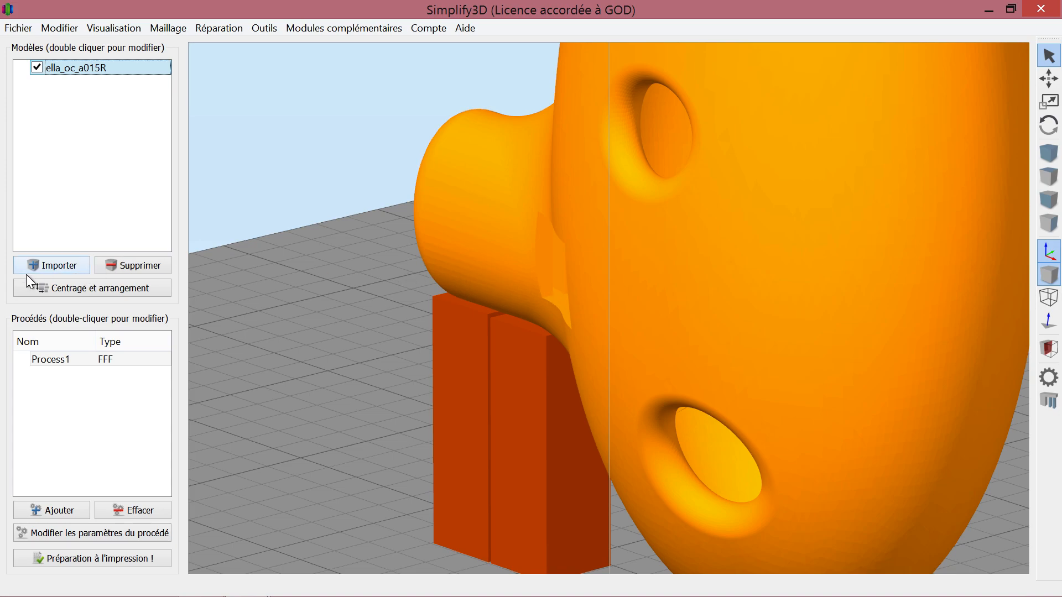
Review the support layer combination and part separation settings of Process1 against its layer height, cancel, and view the gap beneath the mouthpiece
click(78, 537)
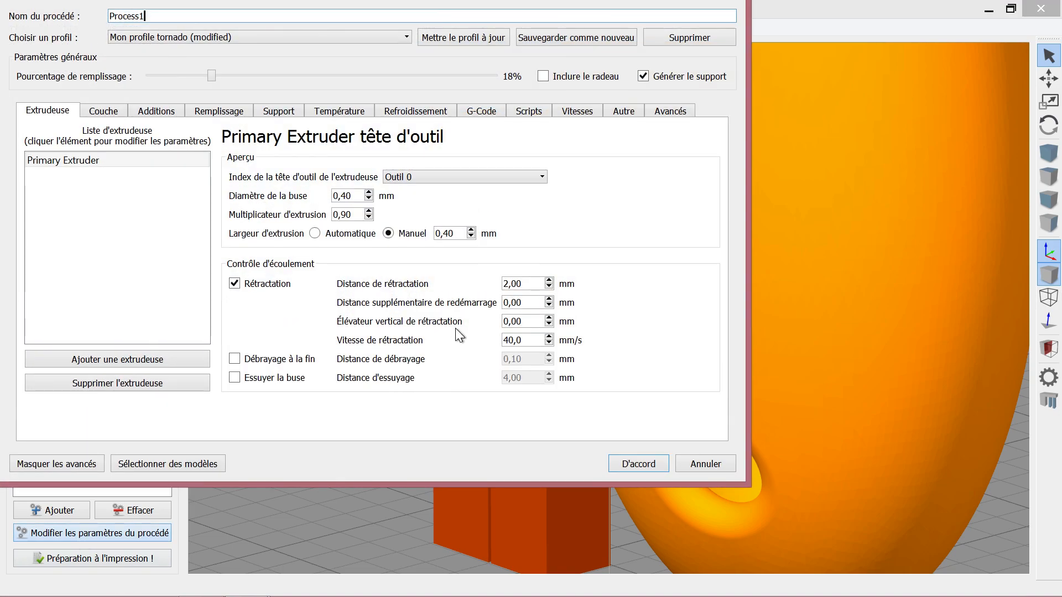
click(279, 113)
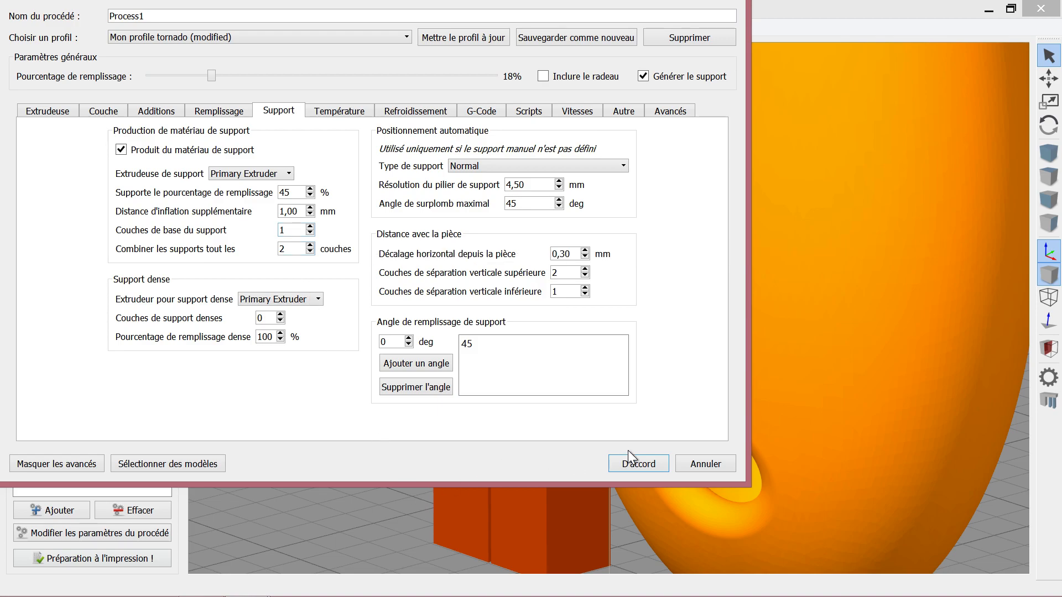
click(289, 249)
click(106, 111)
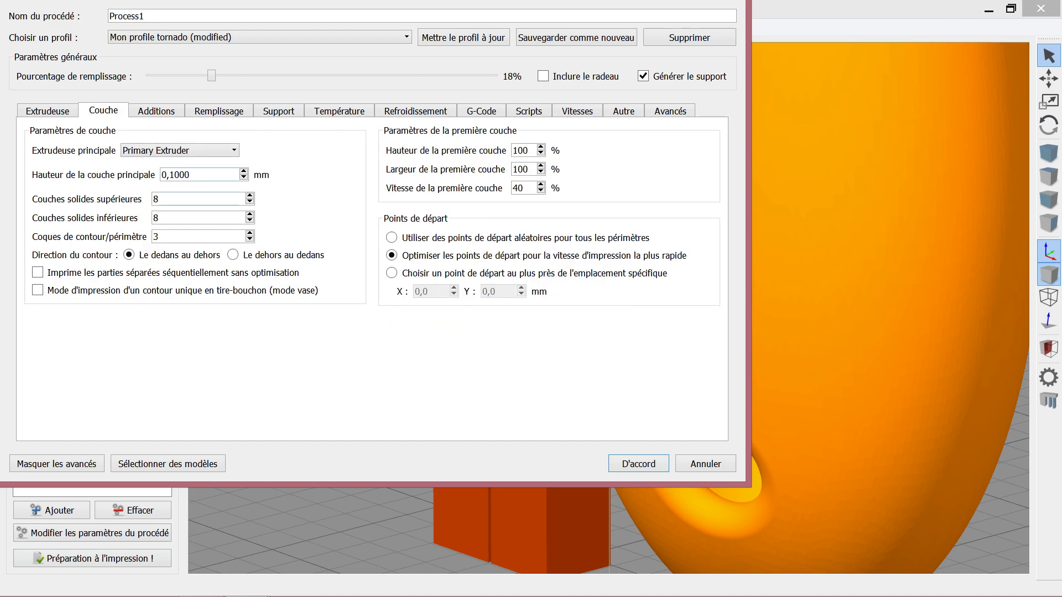
click(287, 114)
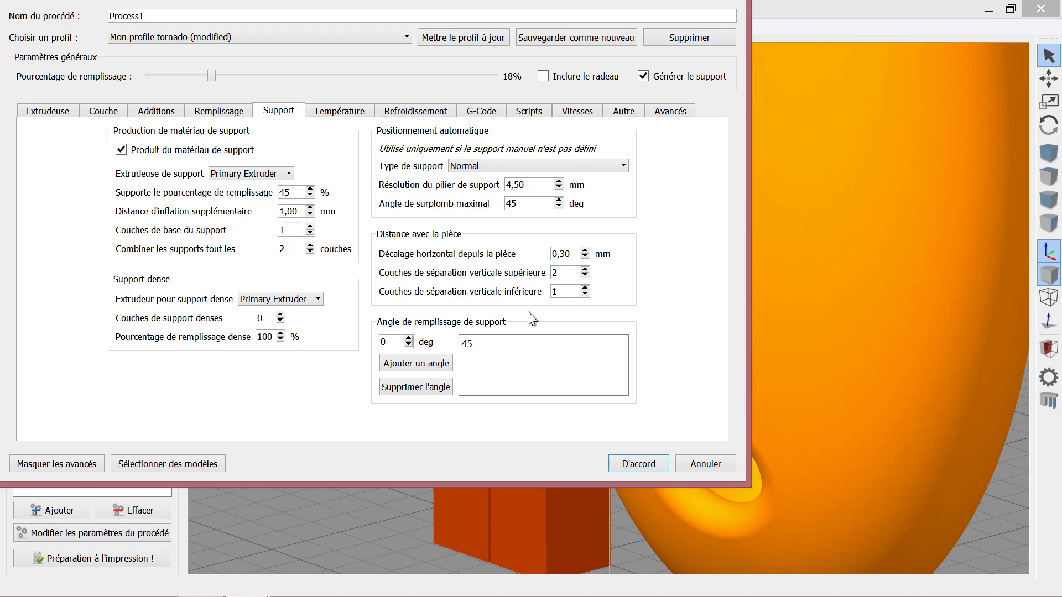
click(702, 463)
drag(495, 337, 544, 332)
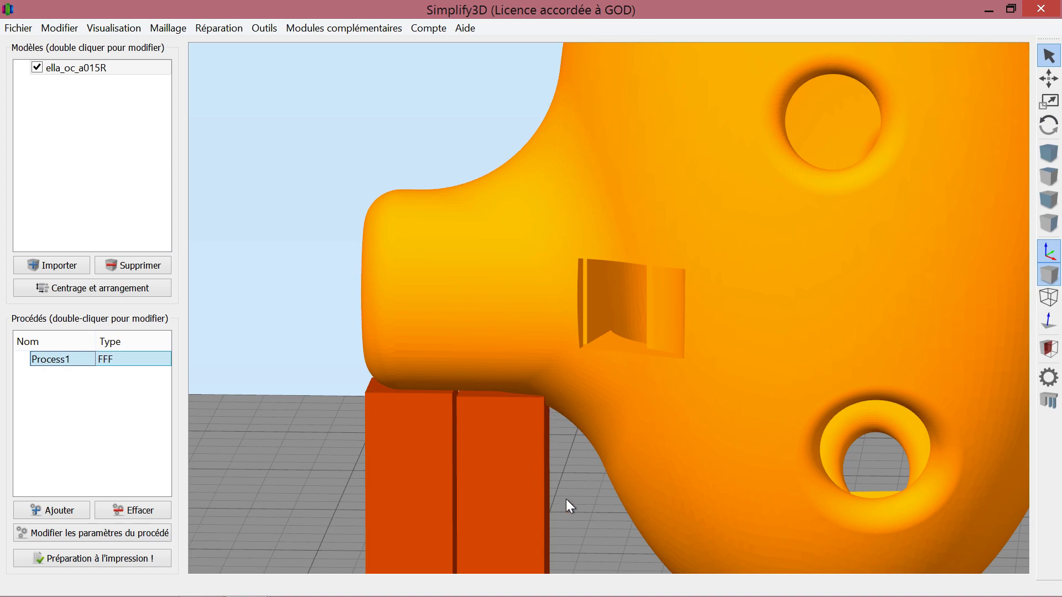
Review the lower vertical separation layers in the support settings of Process1 and close the settings
click(107, 533)
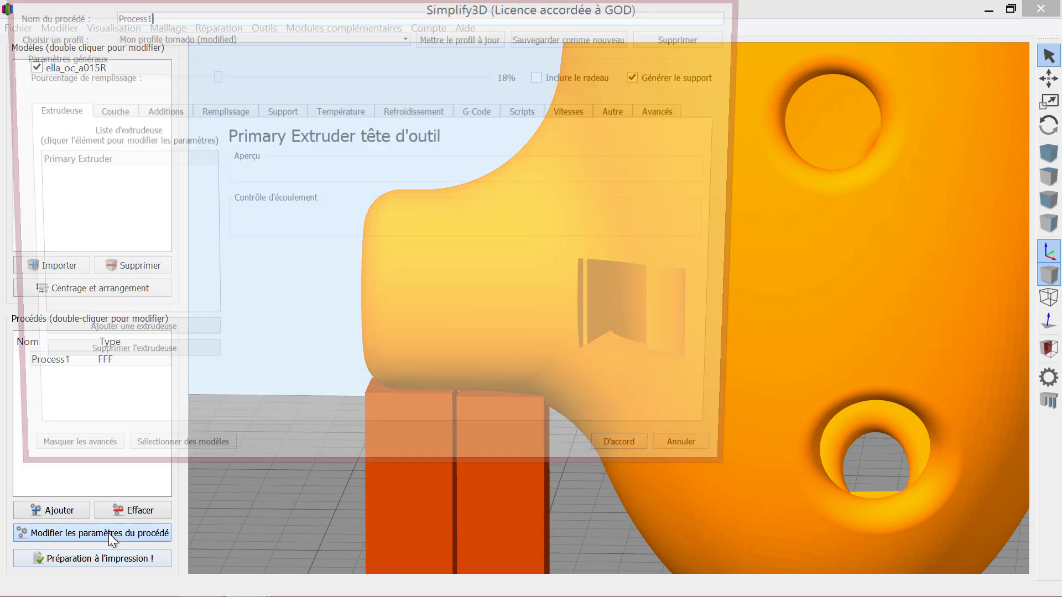
click(272, 112)
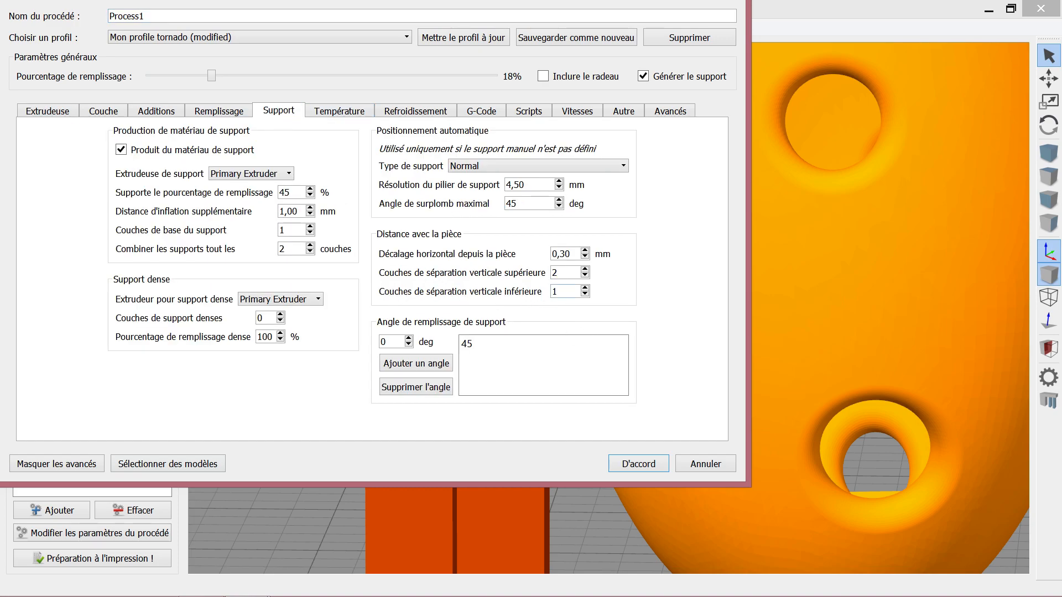
click(554, 294)
click(637, 464)
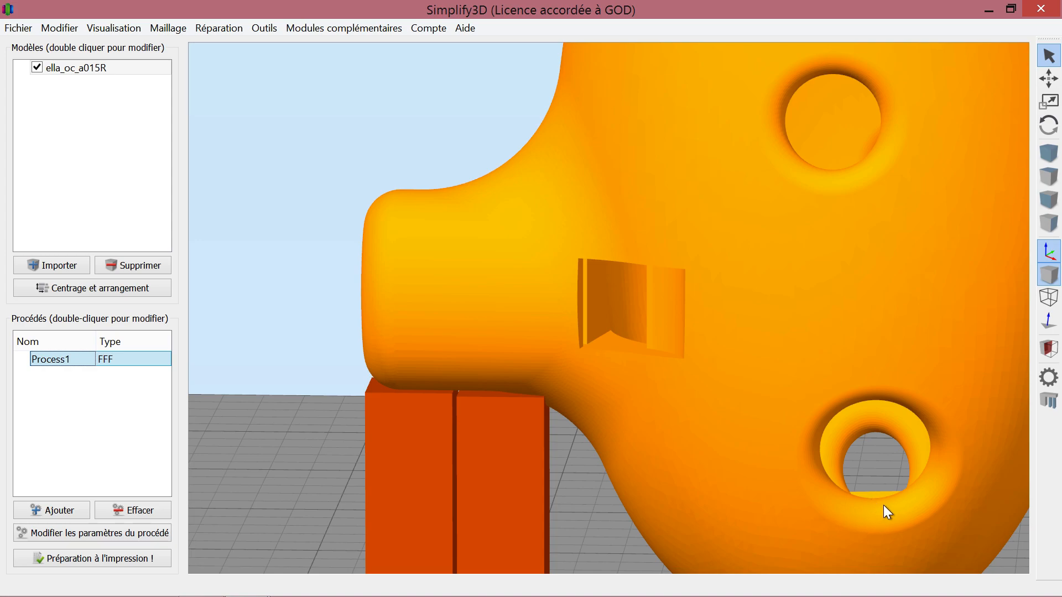
Review the support infill angle options of Process1 and close the settings
click(71, 535)
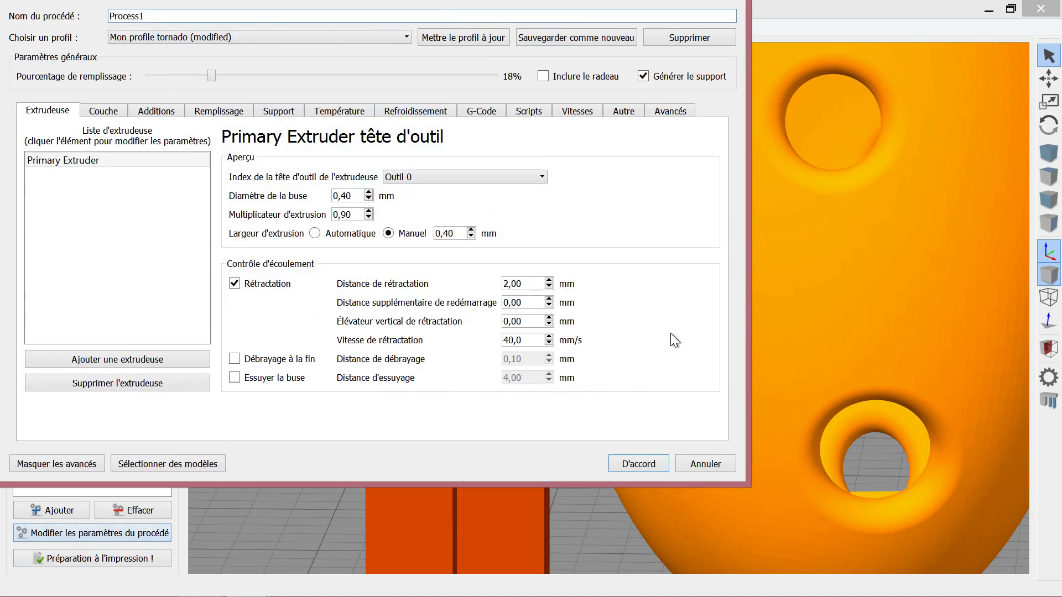
click(283, 113)
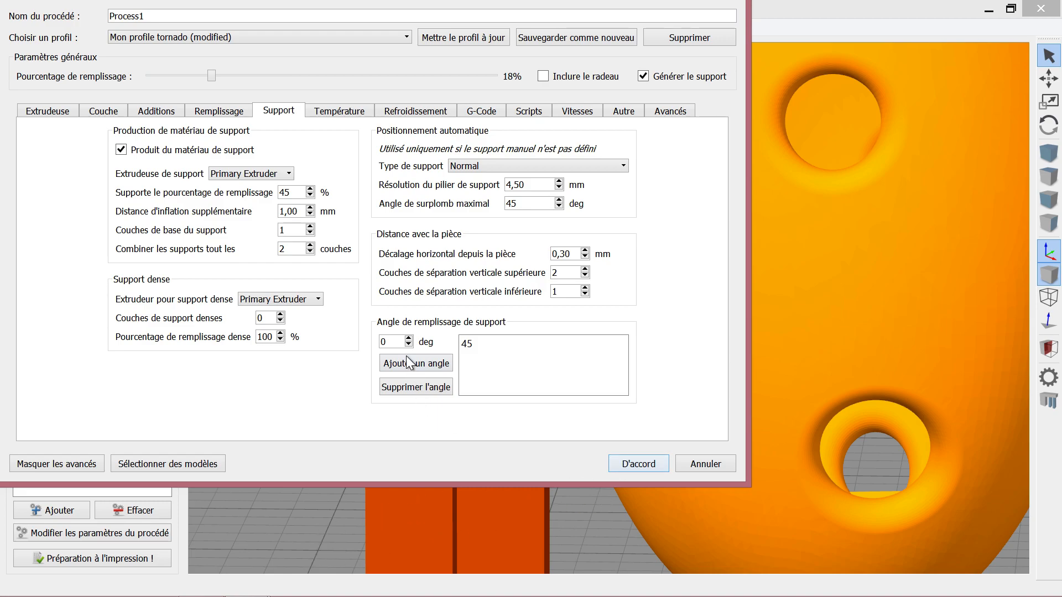
click(612, 466)
Generate automatic supports of type Normal with a 1.50 mm pillar resolution and inspect them around the model
drag(394, 467, 908, 533)
scroll(908, 533, down, 12)
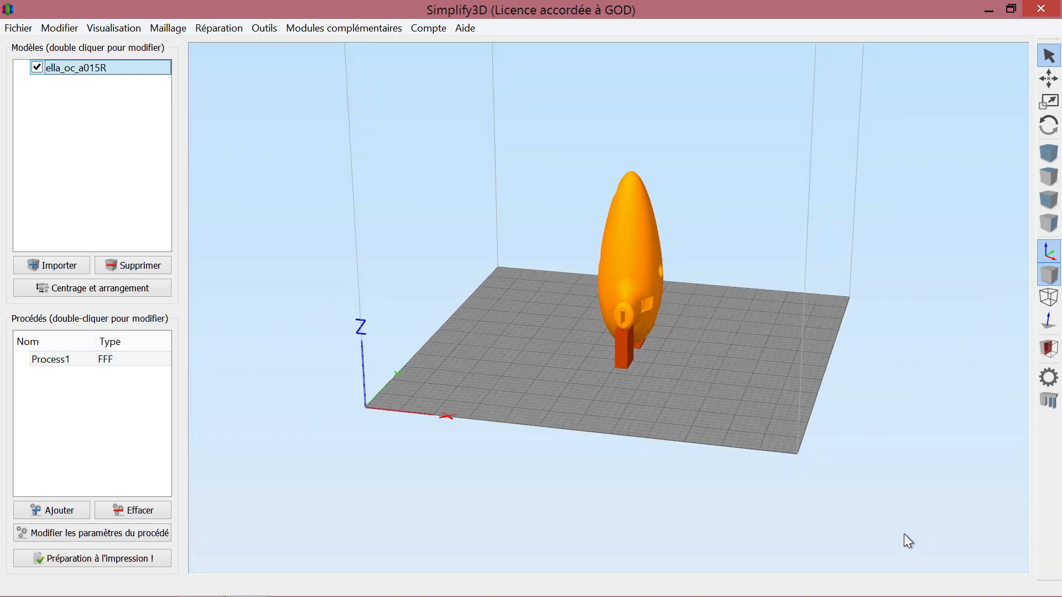
scroll(903, 533, up, 1)
drag(651, 451, 561, 477)
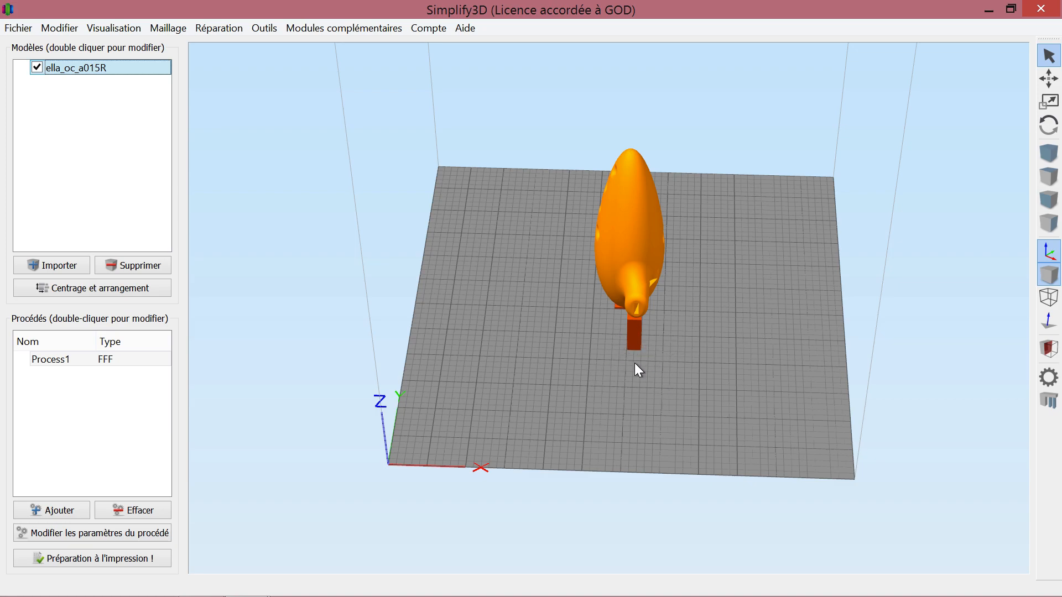
drag(628, 422, 617, 394)
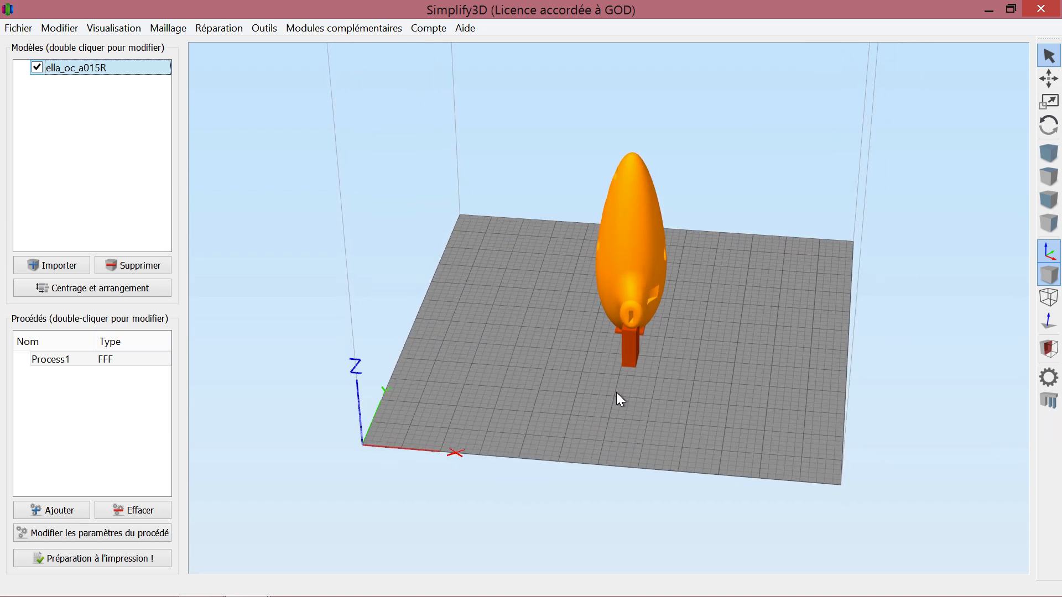
click(1049, 401)
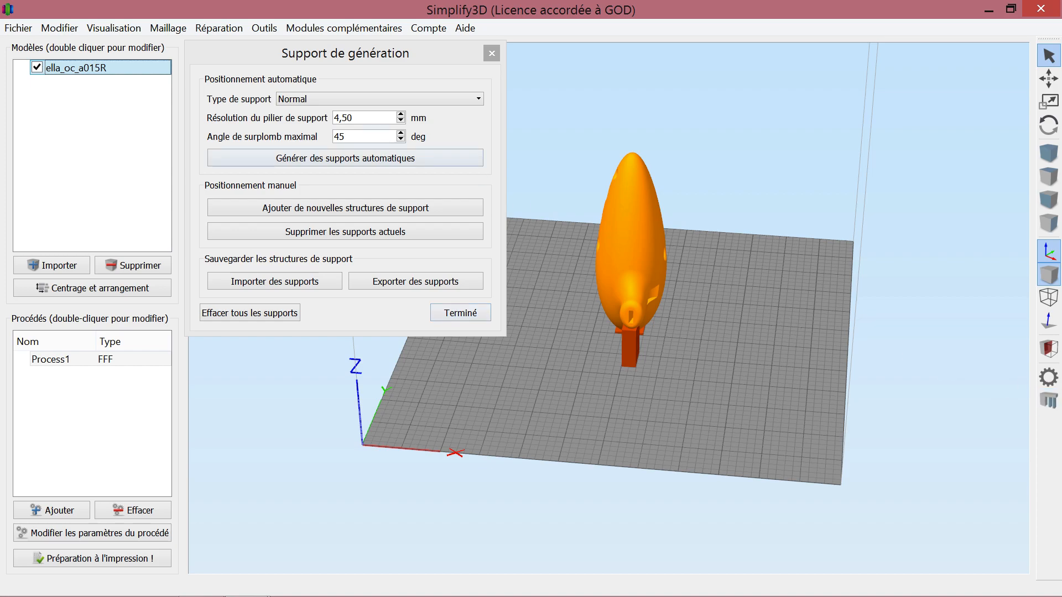
click(400, 121)
click(400, 121)
click(400, 121)
click(341, 162)
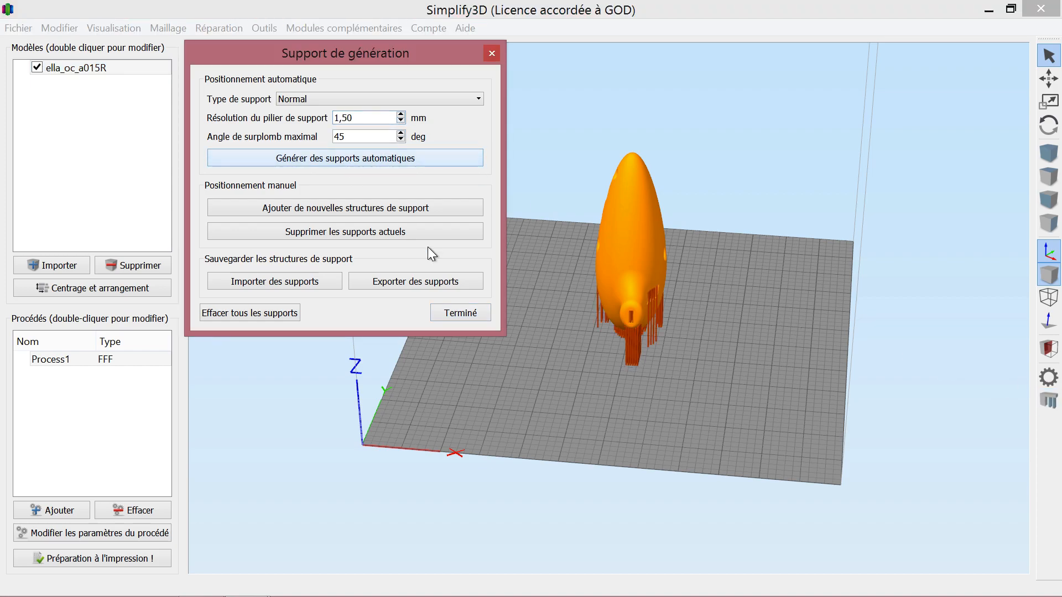
drag(619, 433, 631, 359)
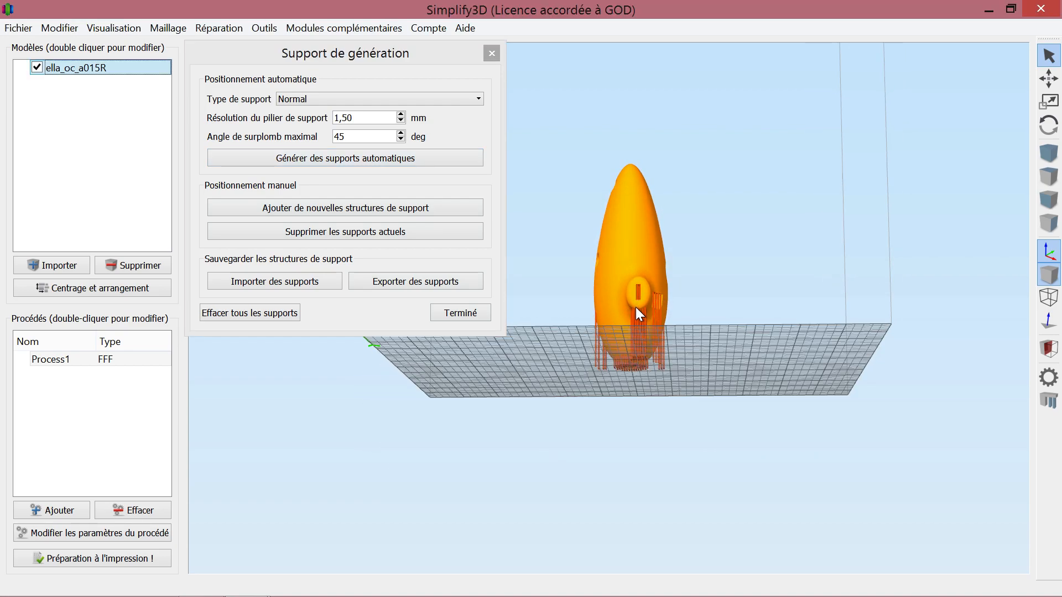
drag(638, 332, 762, 381)
Set the support type to "Uniquement depuis la plateforme de contruction", regenerate the automatic supports and inspect them around the model
click(477, 97)
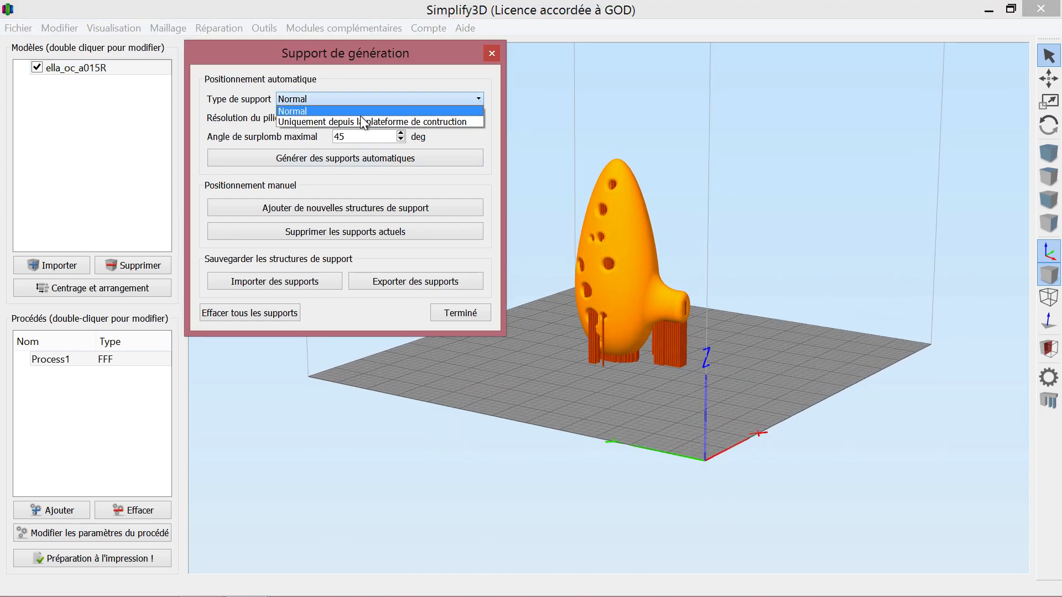
click(344, 122)
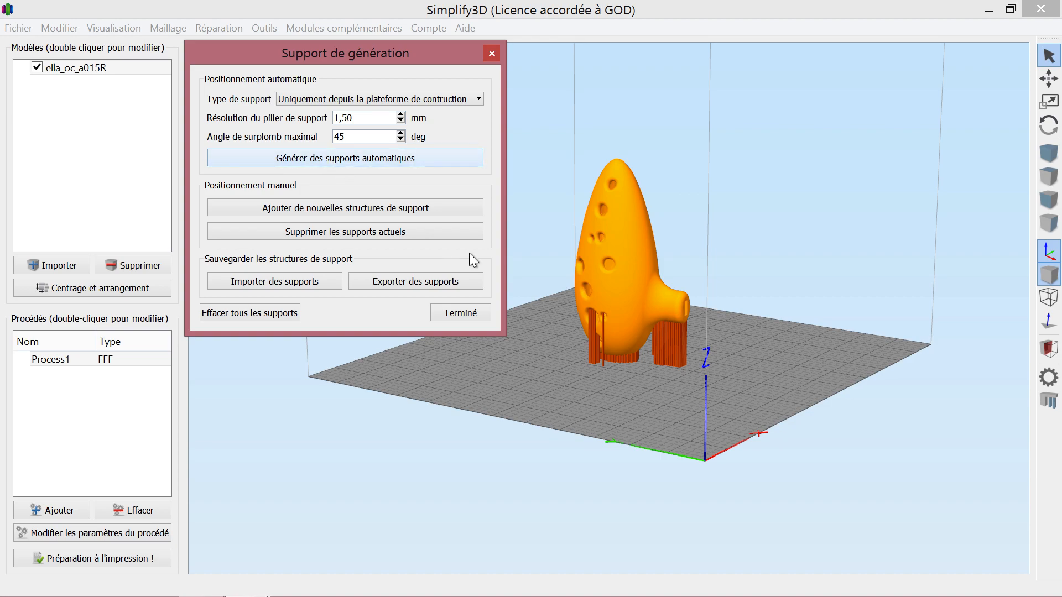
drag(608, 401, 413, 394)
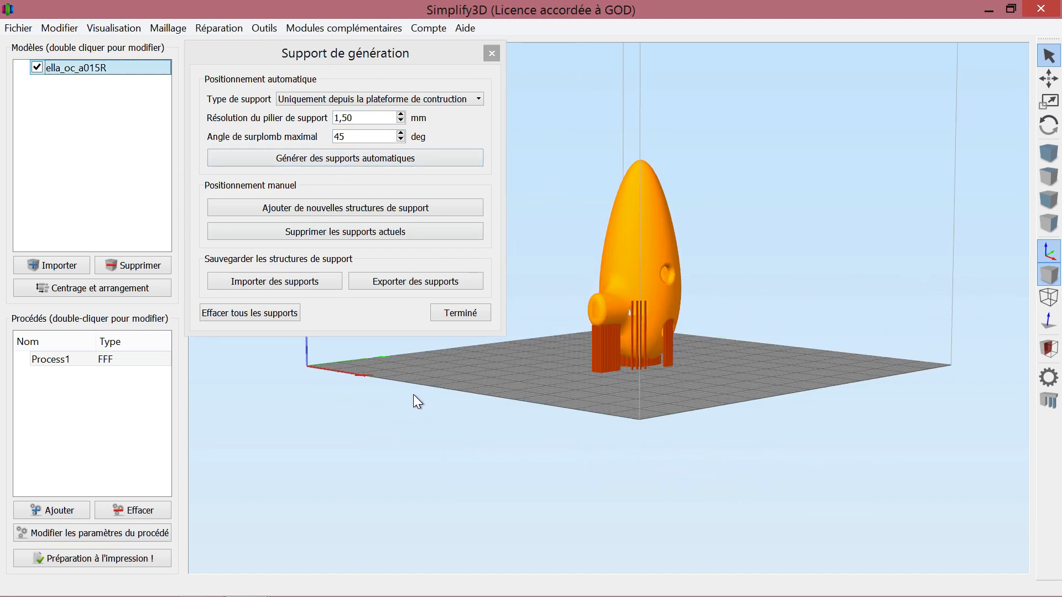
drag(552, 358, 636, 412)
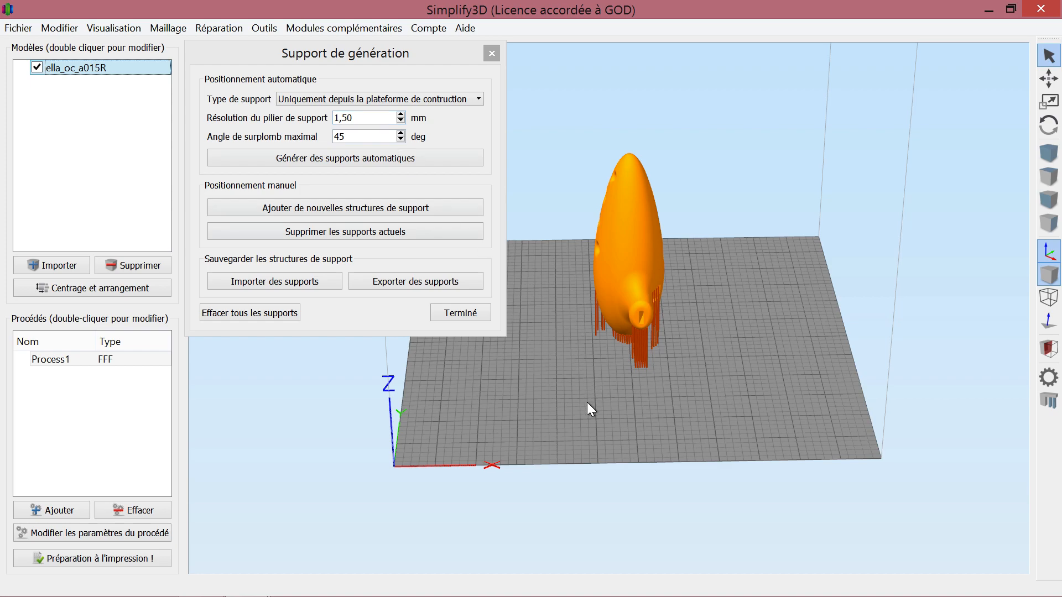
drag(586, 402, 622, 393)
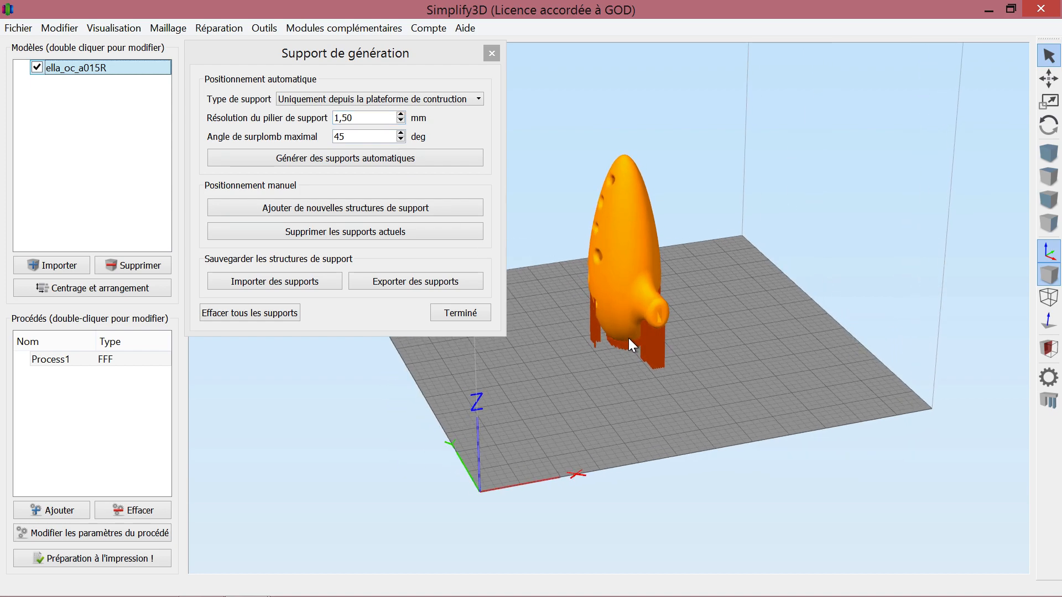
Set the support pillar resolution to 6,50 mm, manually add thick support pillars under the body beside the protruding mouthpiece, and finish support generation
click(405, 117)
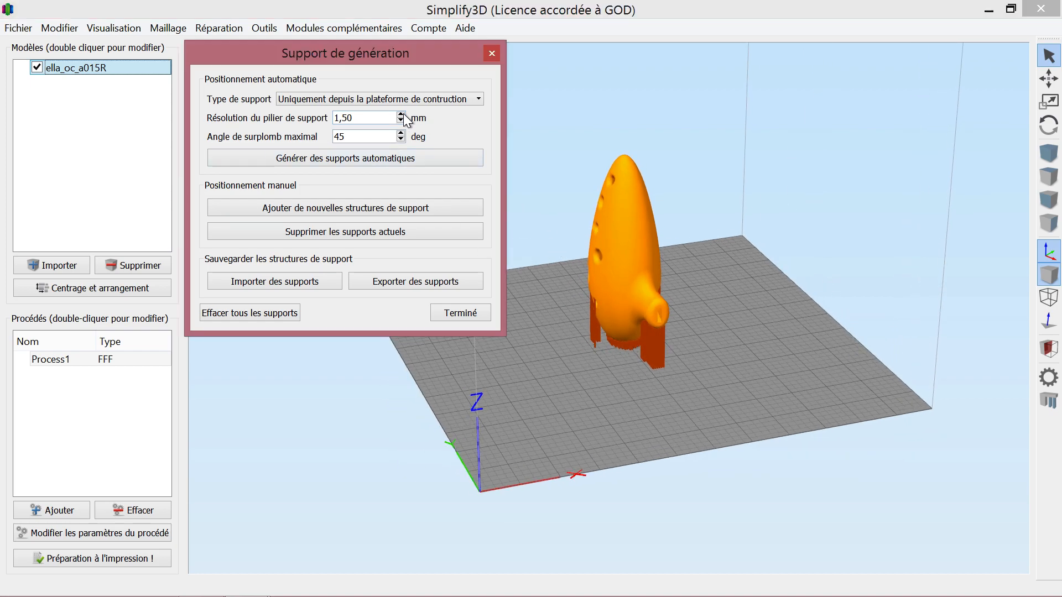
click(405, 114)
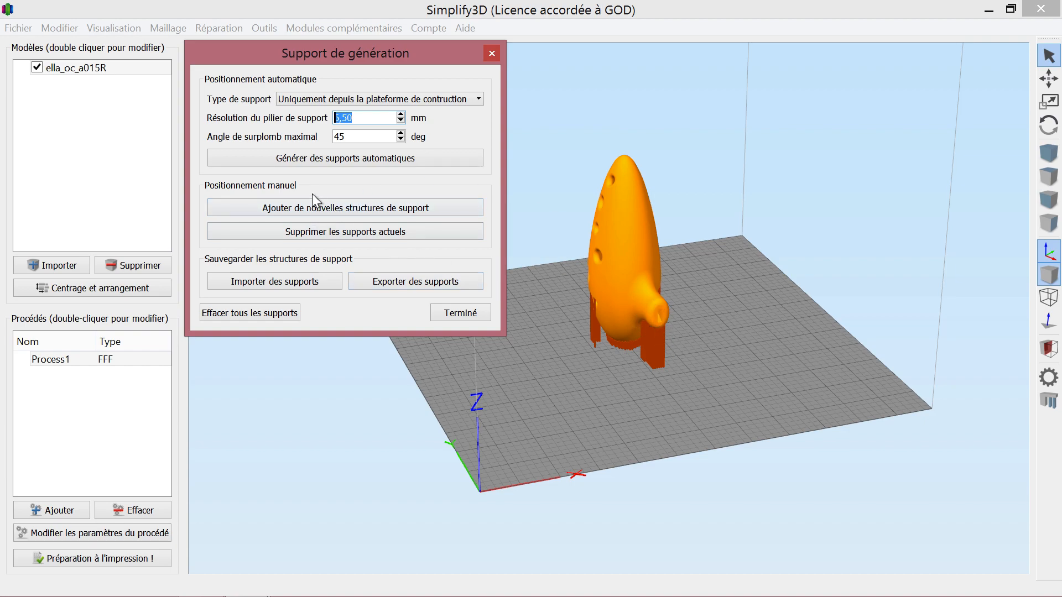
click(317, 212)
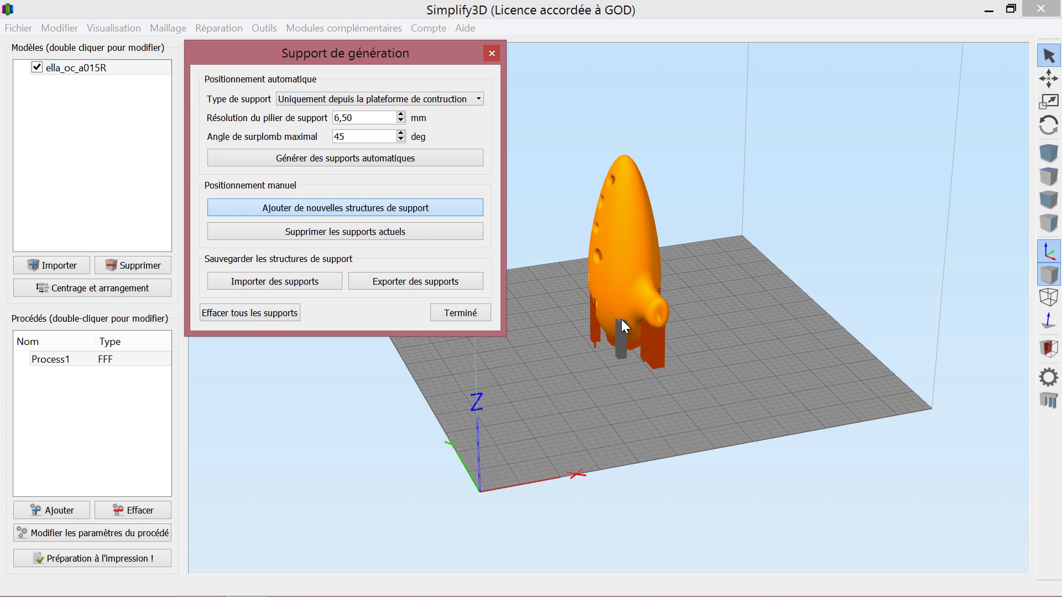
click(621, 321)
drag(588, 426, 827, 393)
drag(682, 379, 595, 402)
click(648, 317)
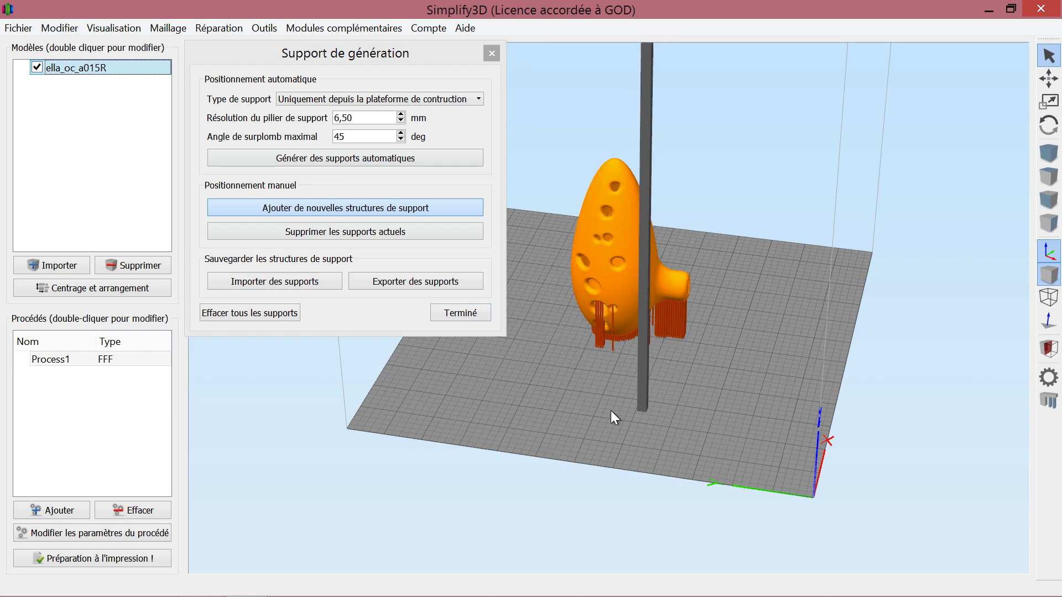
click(461, 313)
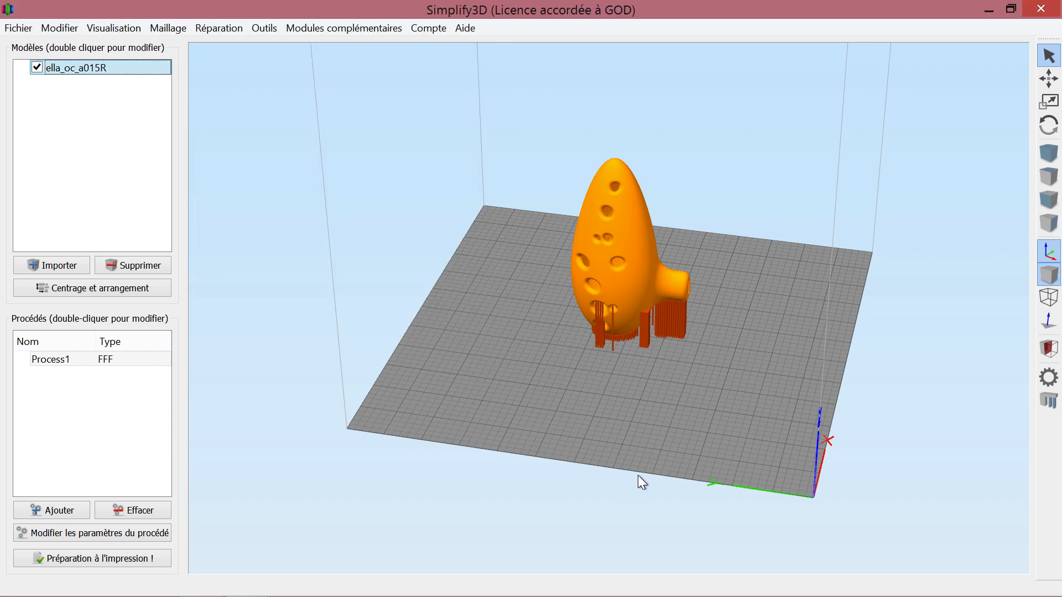
drag(522, 445, 541, 411)
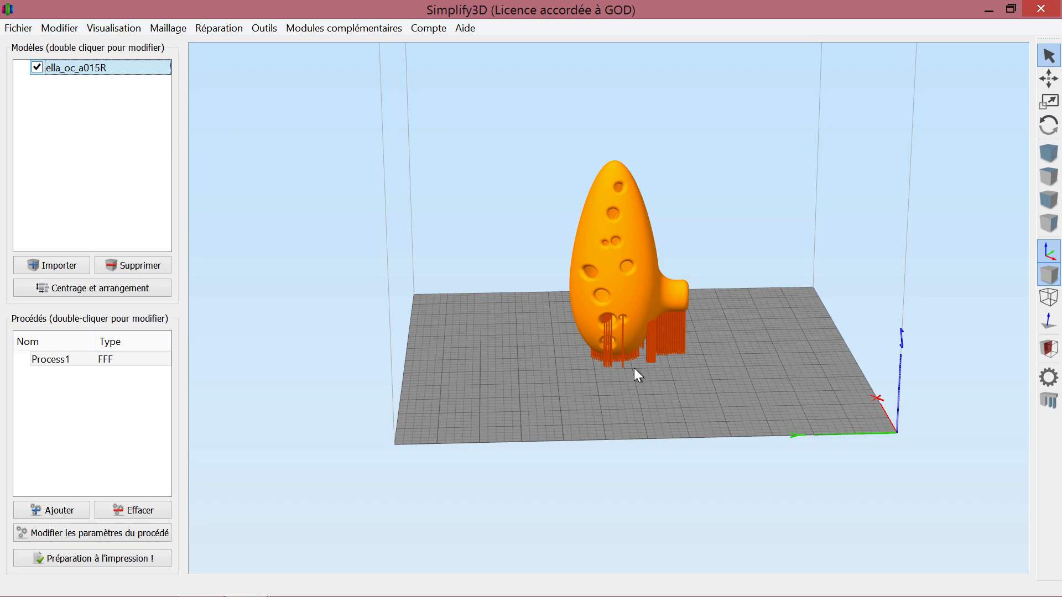
drag(667, 419, 616, 359)
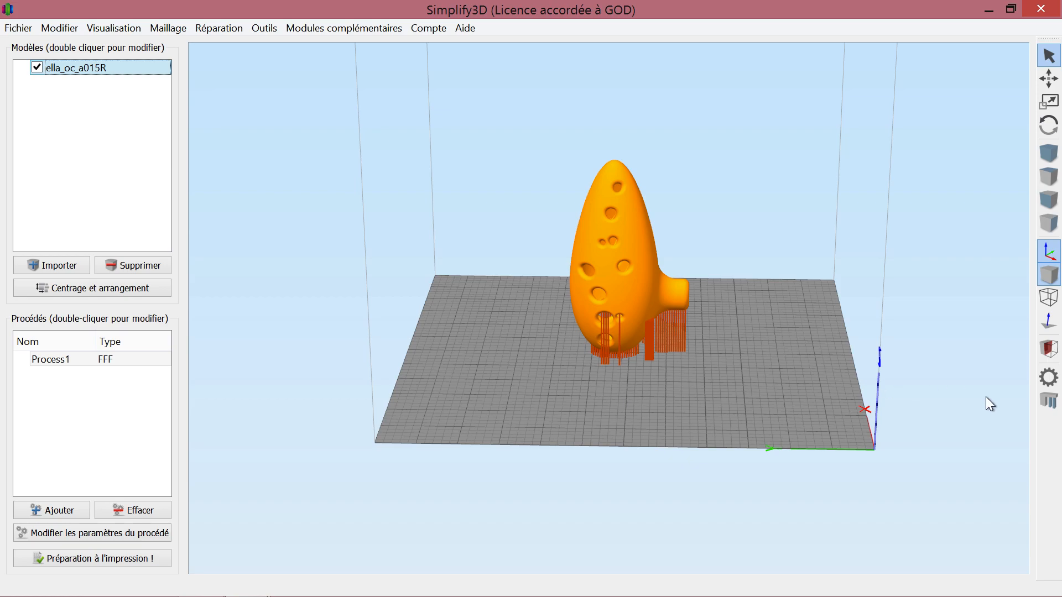
drag(602, 409, 622, 454)
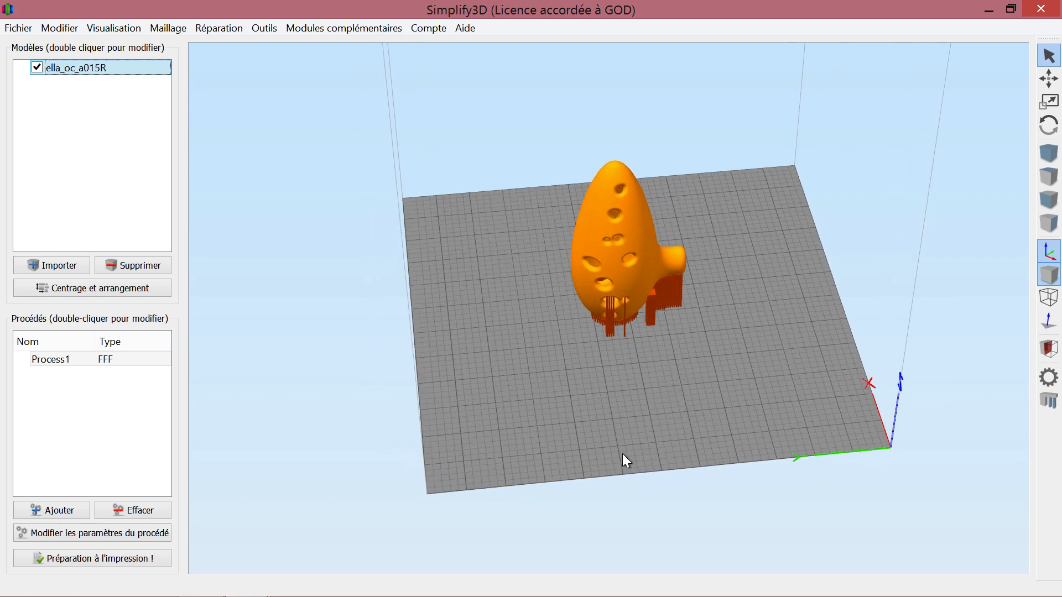